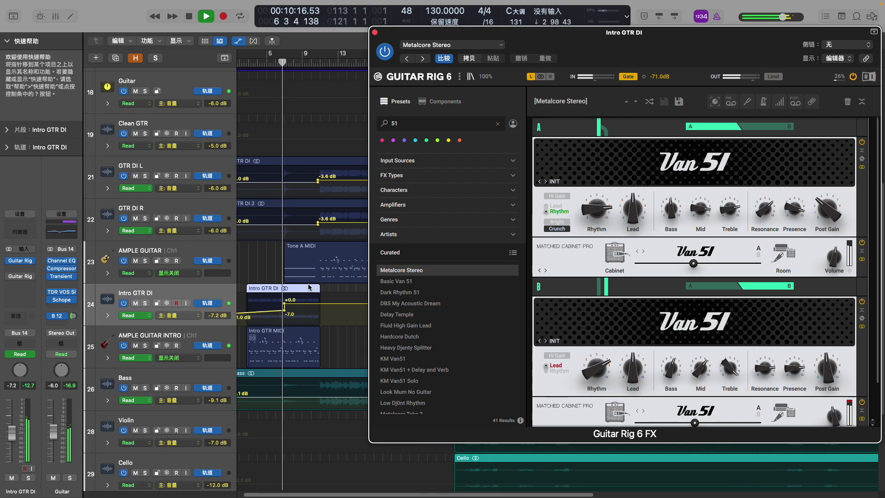
{"action": "scroll", "coordinate": [309, 287], "scroll_direction": "left", "scroll_amount": 2}
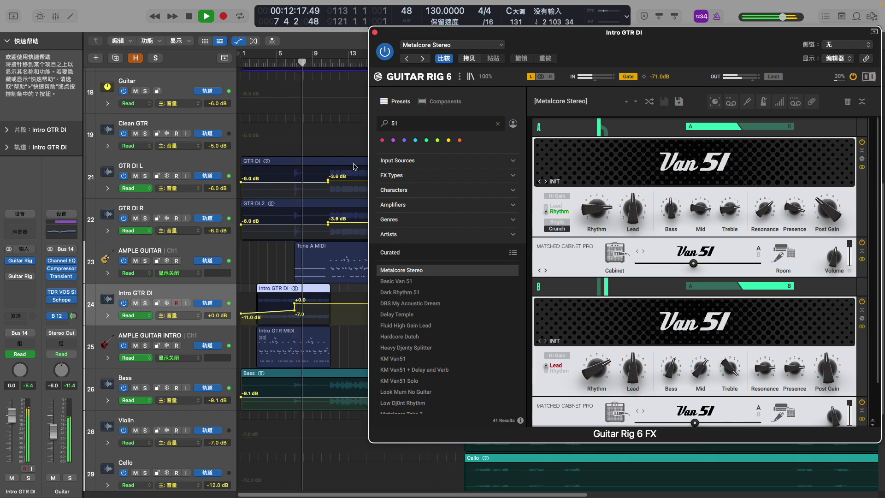
Close the Intro GTR DI track's Guitar Rig window and hide the track automation
{"action": "left_click", "coordinate": [375, 32]}
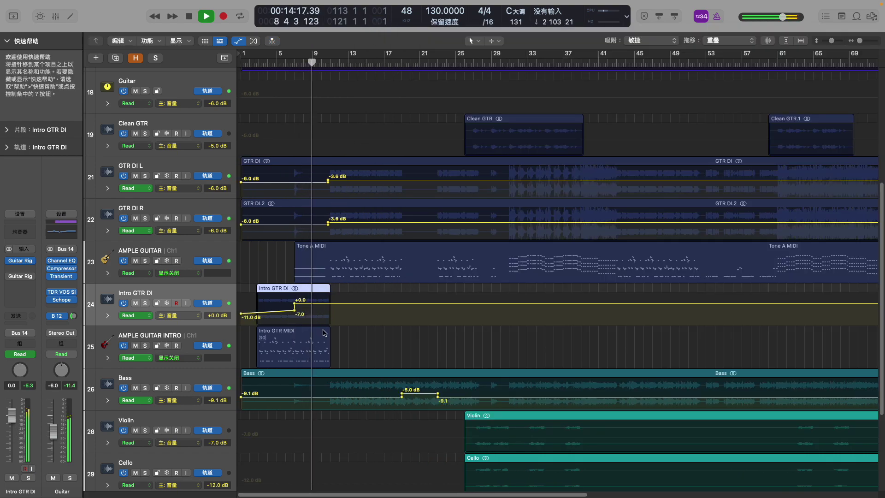
{"action": "key", "text": "a"}
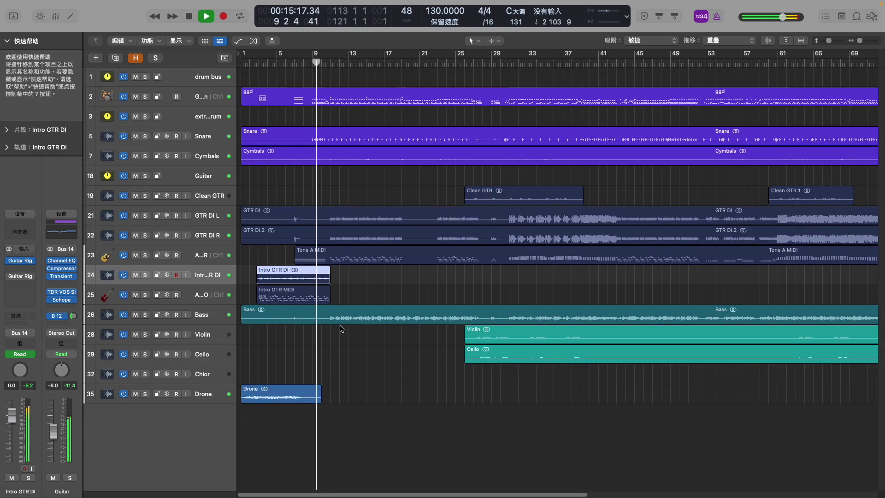
Open Guitar Rig on the GTR DI L track and look through the Metalcore Stereo preset's rack
{"action": "left_click", "coordinate": [217, 214]}
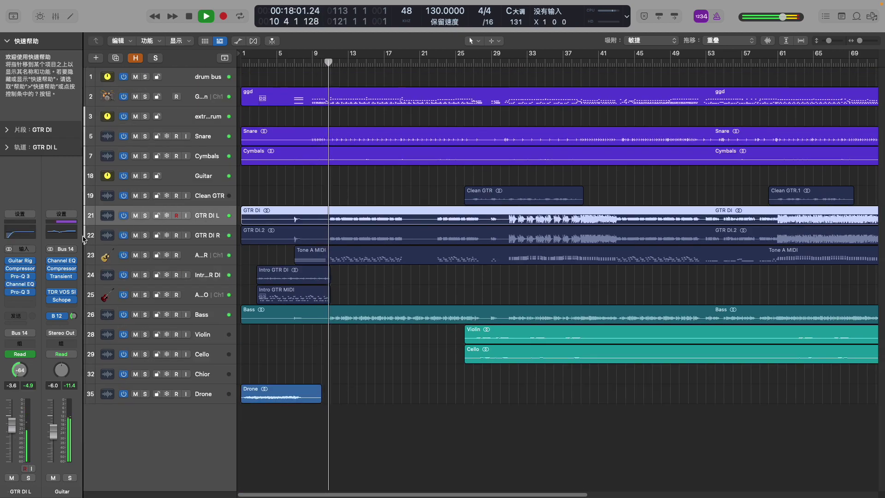
{"action": "left_click", "coordinate": [24, 262]}
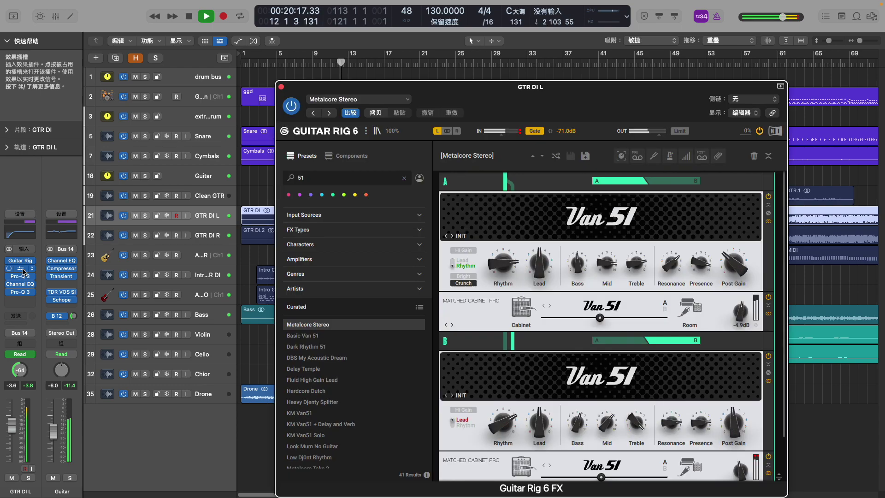
{"action": "scroll", "coordinate": [600, 300], "scroll_direction": "down", "scroll_amount": 3}
{"action": "left_click_drag", "start_coordinate": [585, 111], "coordinate": [656, 63]}
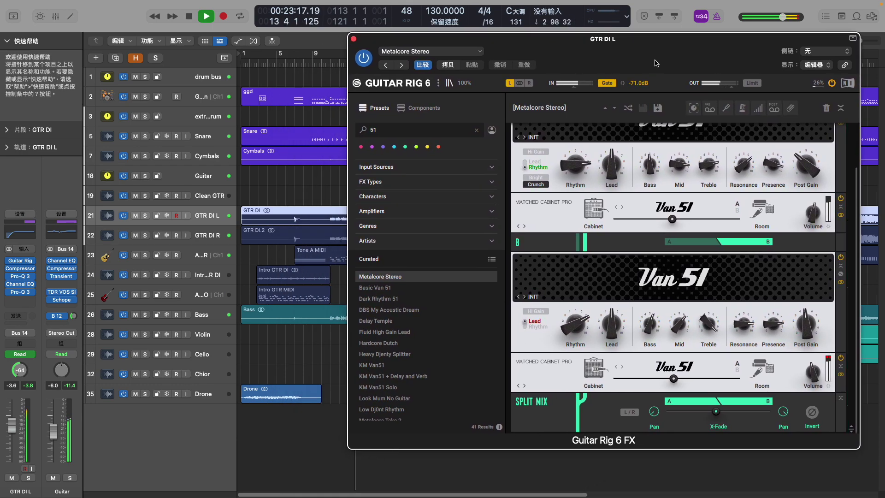
Inspect the Compressor, both Pro-Q 3 equalizers and the Channel EQ on GTR DI L, and close all its plug-in windows
{"action": "left_click", "coordinate": [20, 269]}
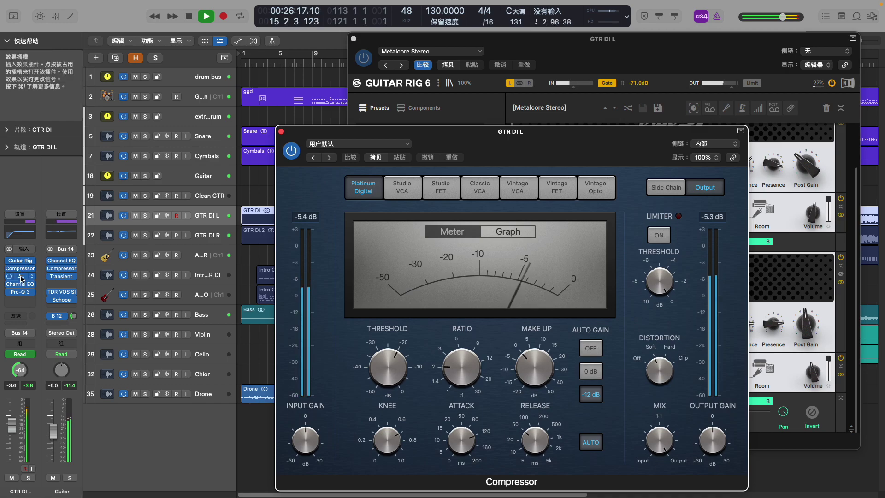
{"action": "left_click", "coordinate": [21, 277]}
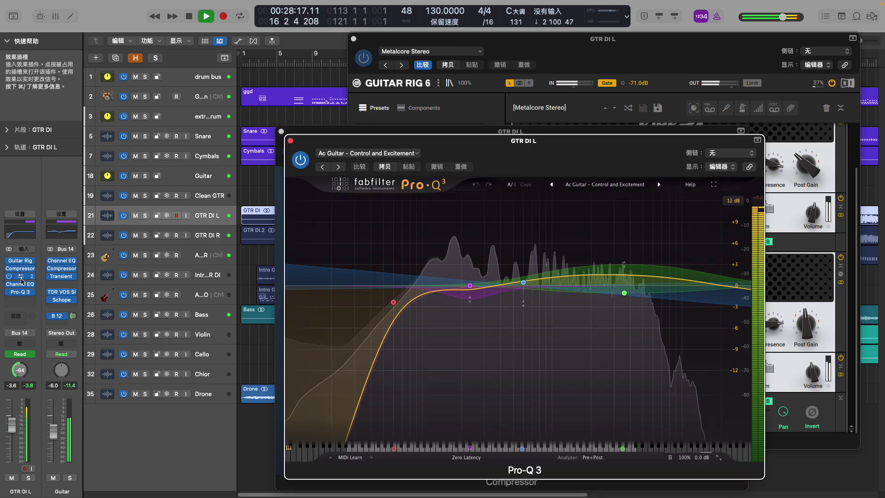
{"action": "left_click", "coordinate": [21, 285]}
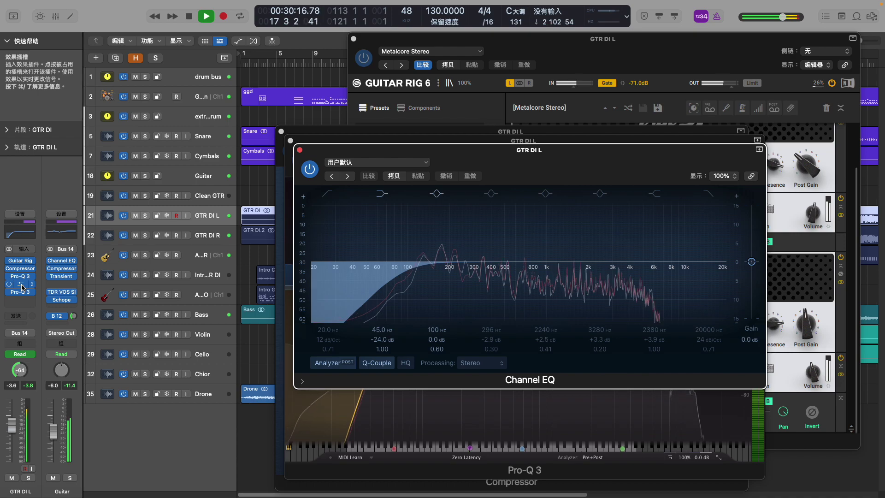
{"action": "left_click", "coordinate": [22, 293]}
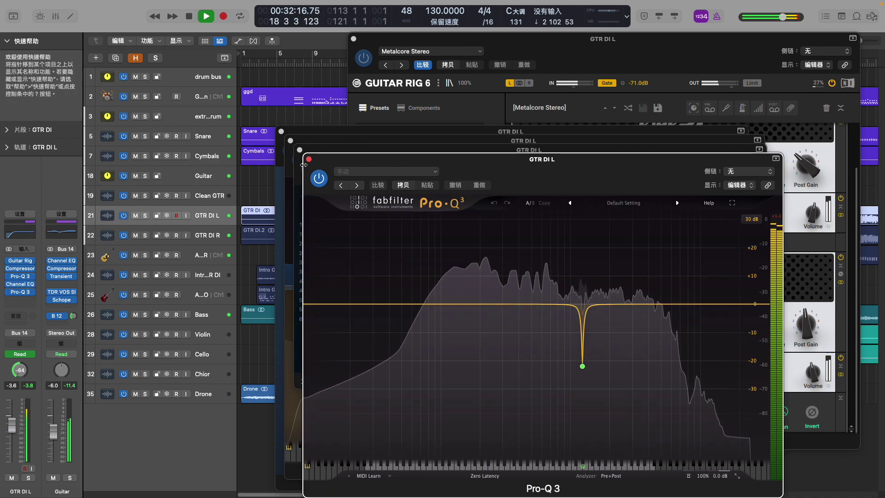
{"action": "left_click", "coordinate": [308, 159]}
{"action": "left_click", "coordinate": [299, 150]}
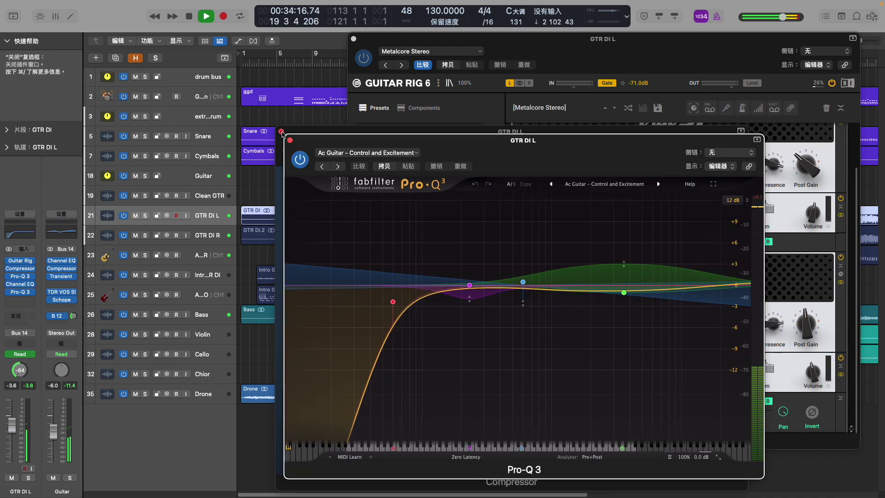
{"action": "left_click", "coordinate": [282, 132]}
{"action": "left_click", "coordinate": [291, 141]}
{"action": "left_click", "coordinate": [353, 39]}
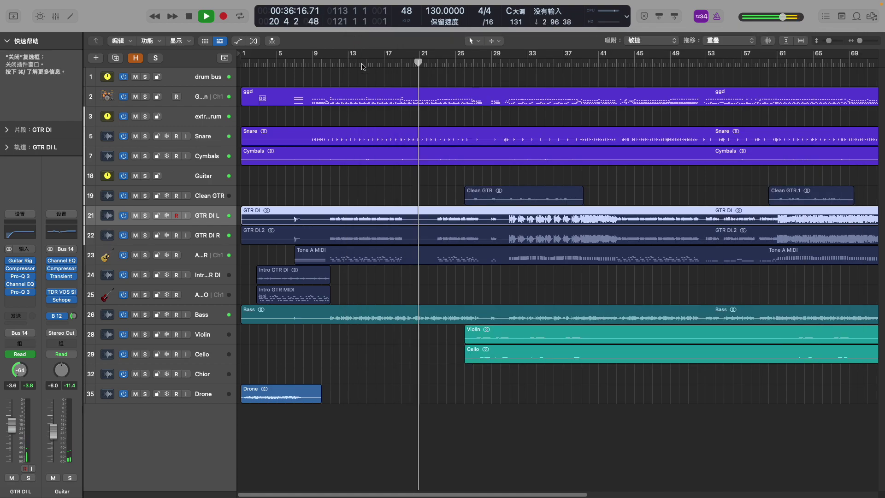
Open Guitar Rig on the Bass track and look through the PT Dirty Bass preset's rack
{"action": "scroll", "coordinate": [400, 177], "scroll_direction": "down", "scroll_amount": 2}
{"action": "left_click", "coordinate": [386, 316]}
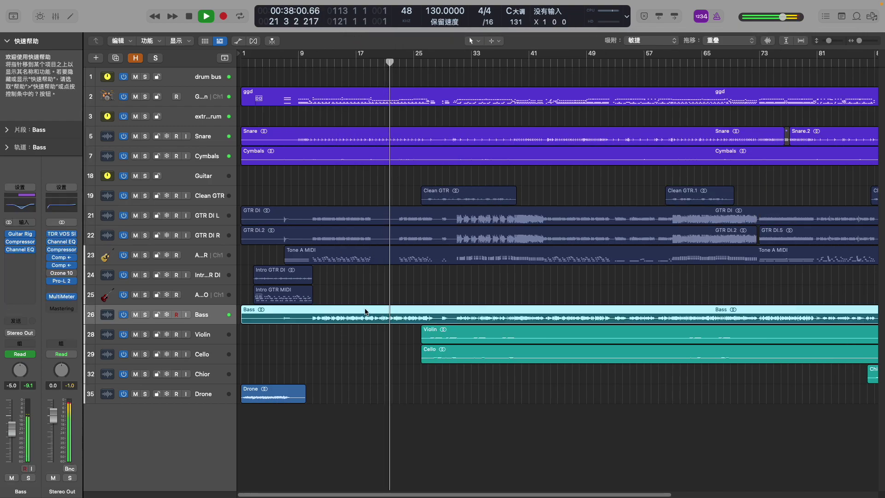
{"action": "left_click", "coordinate": [21, 235]}
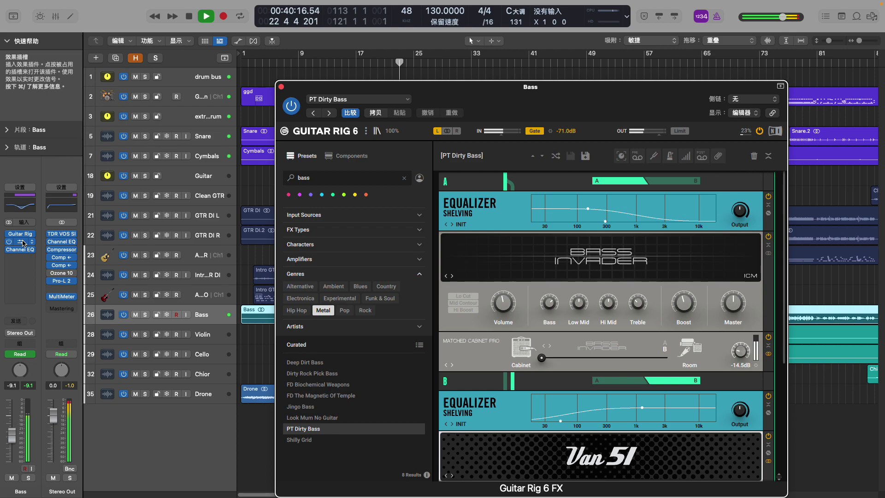
{"action": "scroll", "coordinate": [603, 268], "scroll_direction": "down", "scroll_amount": 5}
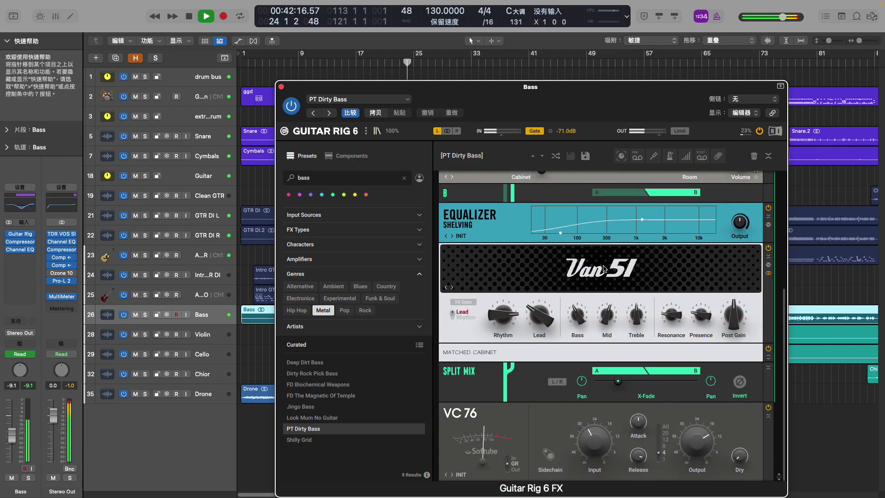
{"action": "scroll", "coordinate": [603, 269], "scroll_direction": "up", "scroll_amount": 5}
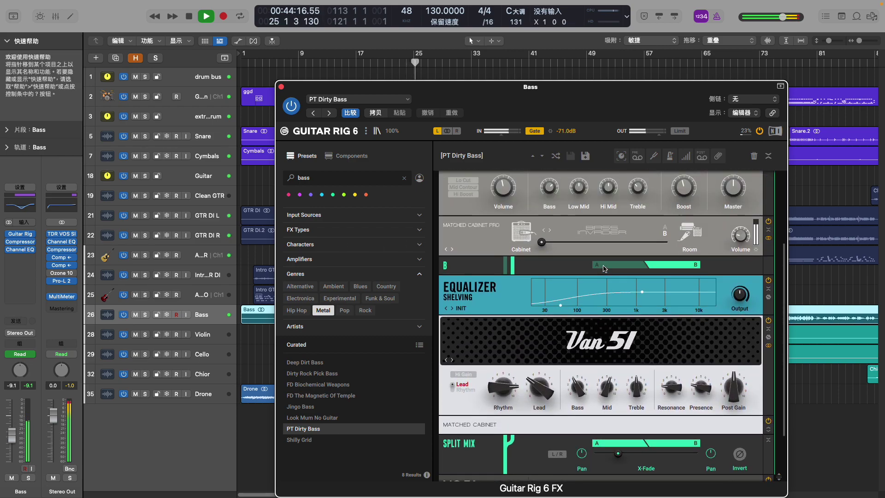
Inspect the Bass track's Compressor and Channel EQ settings, and close all its plug-in windows
{"action": "left_click", "coordinate": [20, 243]}
{"action": "left_click", "coordinate": [20, 252]}
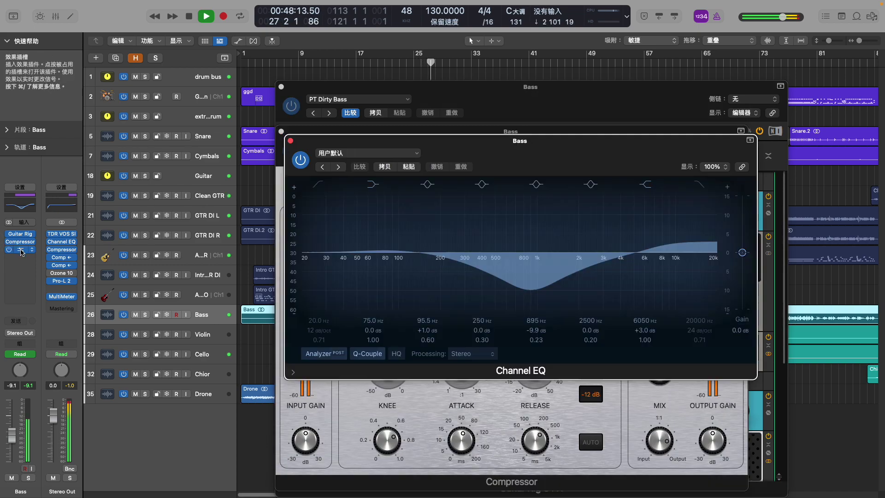
{"action": "left_click", "coordinate": [290, 141]}
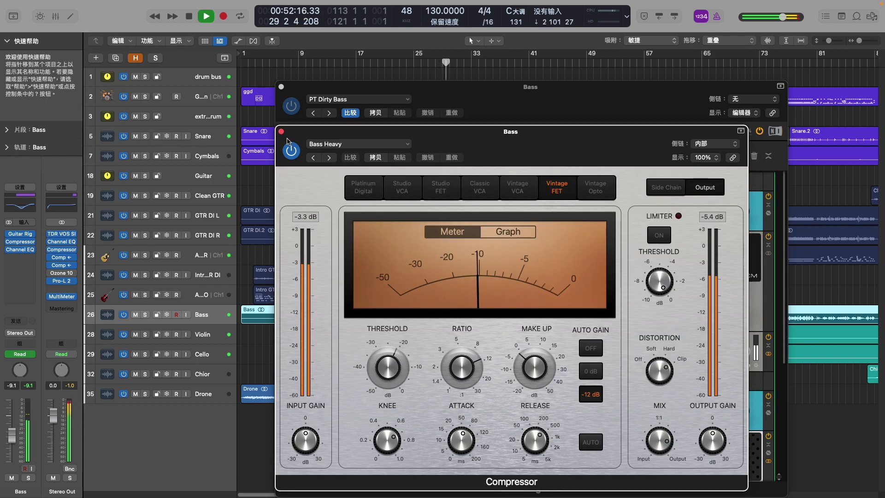
{"action": "left_click", "coordinate": [281, 131]}
{"action": "left_click", "coordinate": [281, 89]}
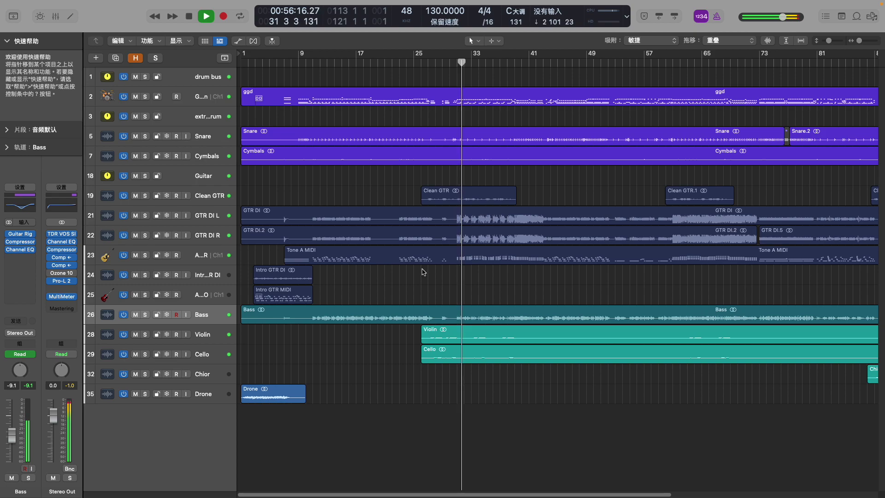
Inspect the Hardcore Dutch preset's rack in Guitar Rig on the Clean GTR track, and close the plug-in
{"action": "left_click", "coordinate": [212, 77]}
{"action": "left_click", "coordinate": [448, 201]}
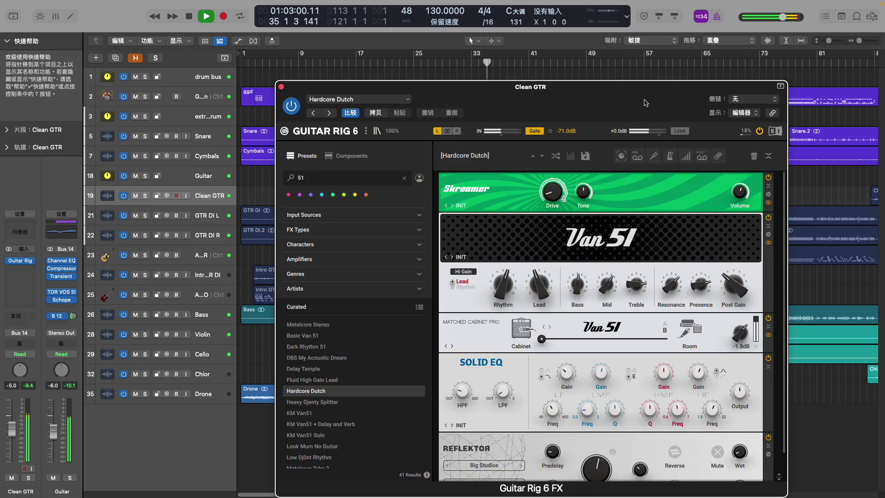
{"action": "left_click_drag", "start_coordinate": [622, 104], "coordinate": [677, 59]}
{"action": "scroll", "coordinate": [696, 207], "scroll_direction": "down", "scroll_amount": 3}
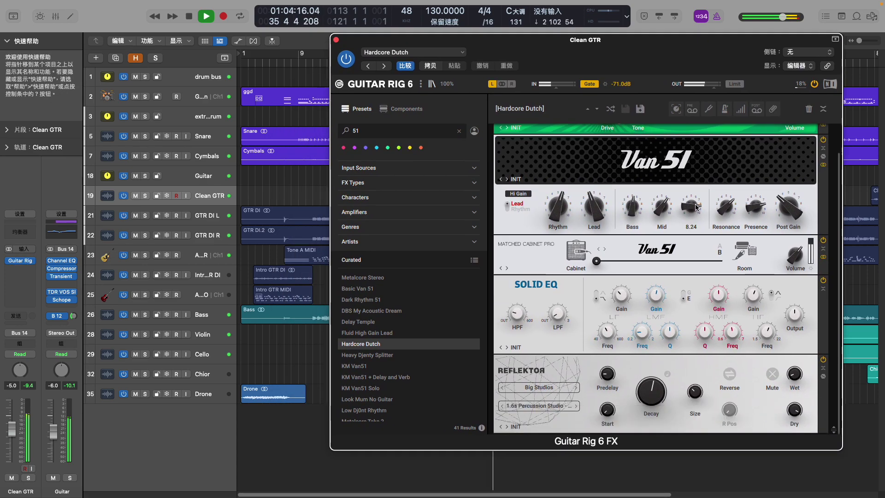
{"action": "left_click", "coordinate": [336, 40]}
Show the track automation, review the volume curves of the guitar and bass tracks, and hide it again
{"action": "left_click", "coordinate": [383, 195]}
{"action": "key", "text": "a"}
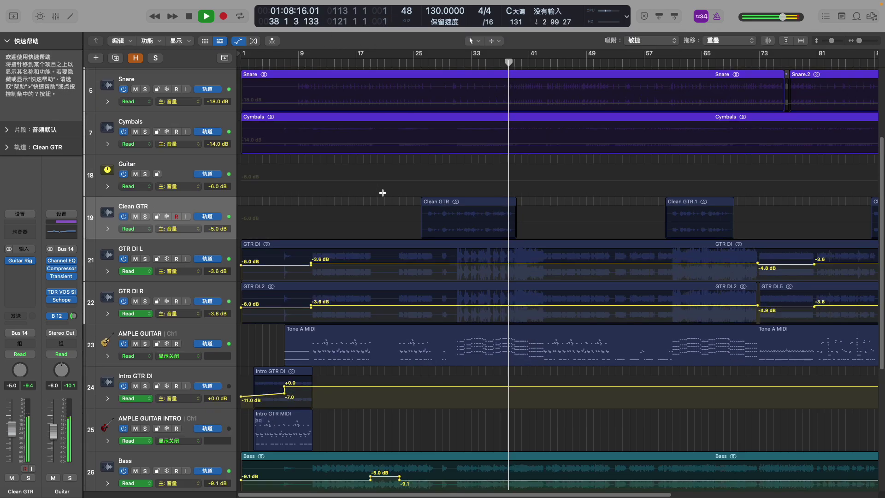
{"action": "scroll", "coordinate": [383, 193], "scroll_direction": "up", "scroll_amount": 5}
{"action": "scroll", "coordinate": [383, 192], "scroll_direction": "down", "scroll_amount": 4}
{"action": "scroll", "coordinate": [383, 193], "scroll_direction": "down", "scroll_amount": 4}
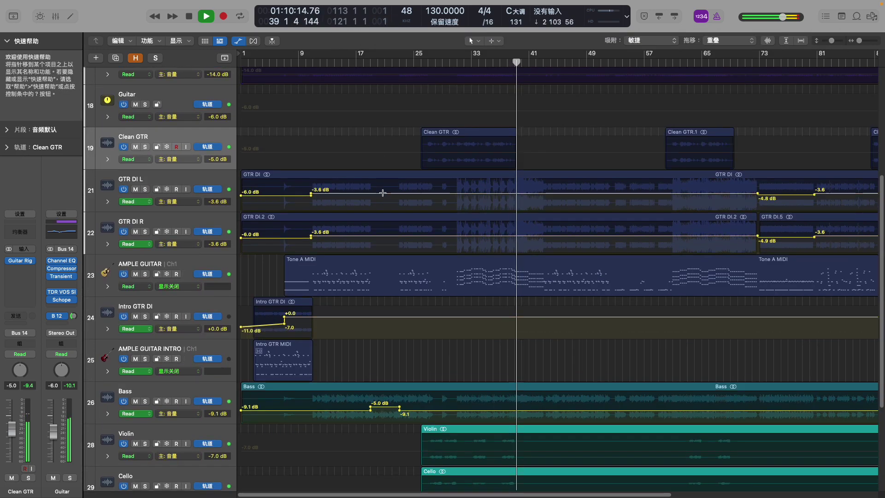
{"action": "scroll", "coordinate": [383, 193], "scroll_direction": "up", "scroll_amount": 5}
{"action": "key", "text": "a"}
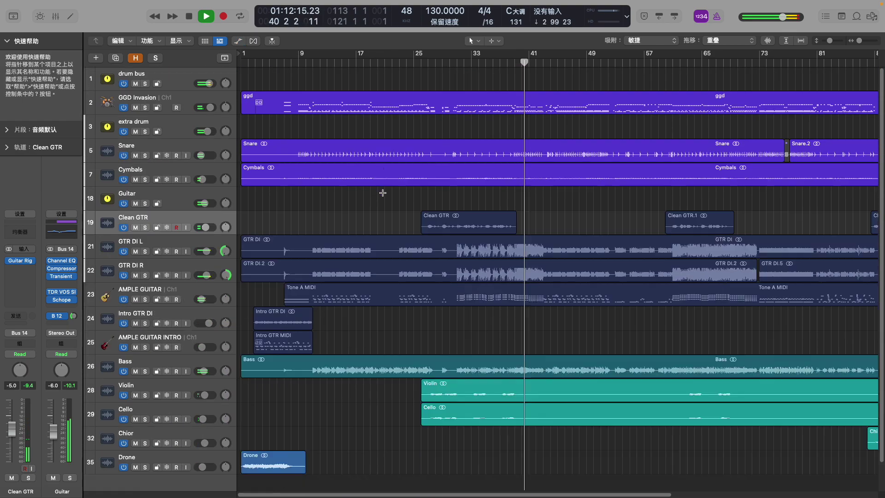
Inspect the TDR VOS SlickEQ, Compressor, Channel EQ and Pro-Q 3 plug-ins on the drum bus
{"action": "left_click", "coordinate": [205, 76]}
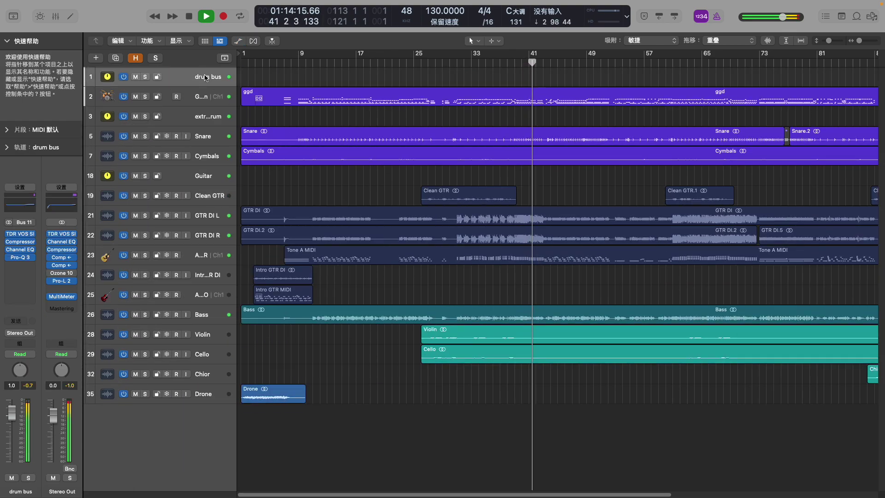
{"action": "left_click", "coordinate": [21, 235]}
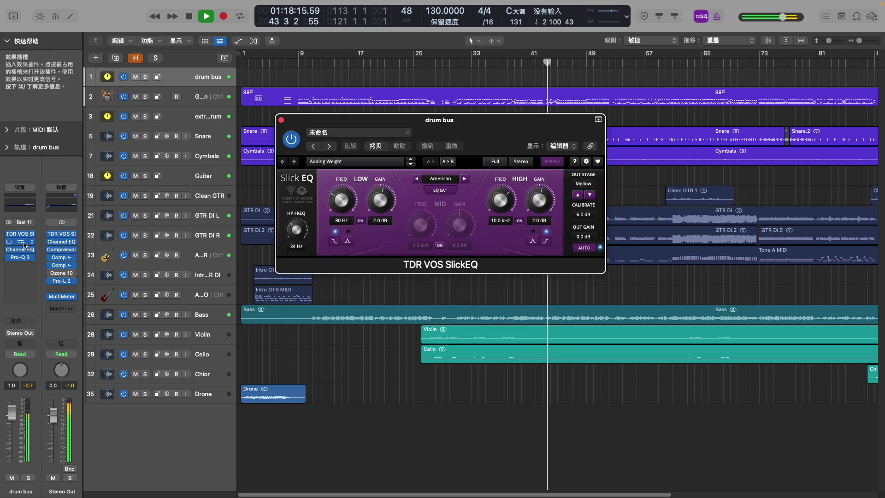
{"action": "left_click", "coordinate": [23, 242]}
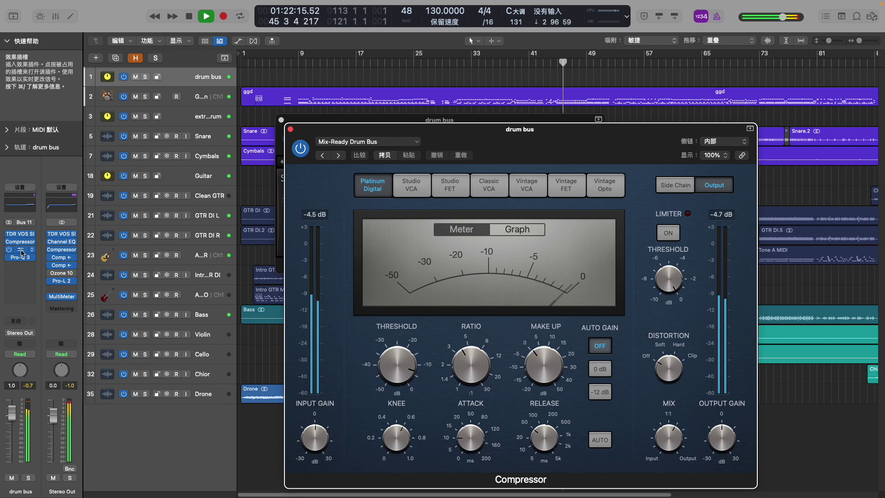
{"action": "left_click", "coordinate": [22, 251]}
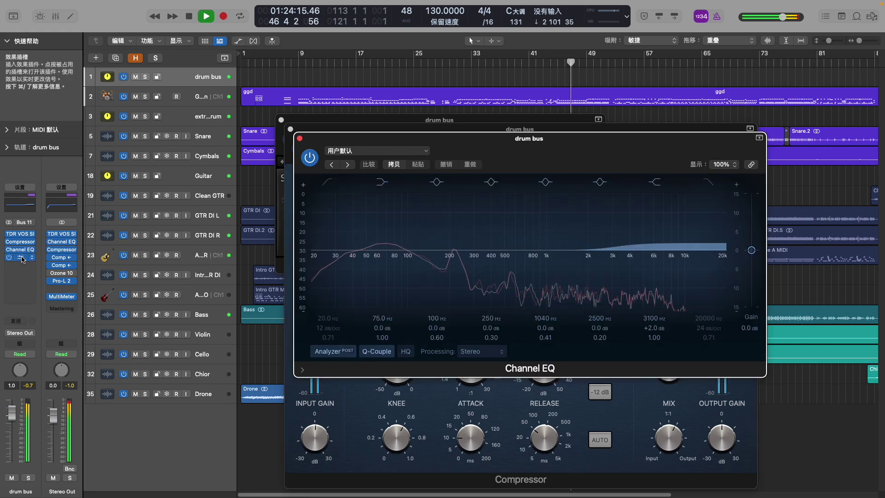
{"action": "left_click", "coordinate": [22, 258]}
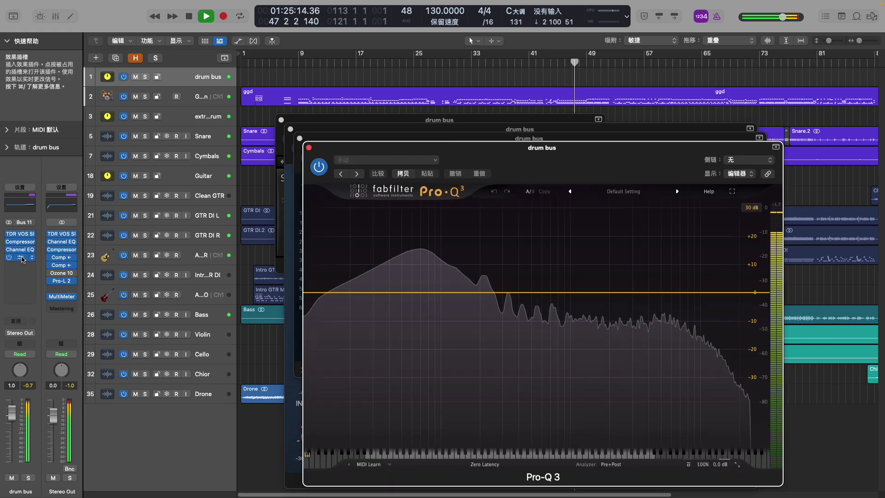
Close the drum bus plug-in windows and remove Pro-Q 3 from its channel strip
{"action": "left_click", "coordinate": [308, 148]}
{"action": "left_click", "coordinate": [299, 139]}
{"action": "left_click", "coordinate": [290, 129]}
{"action": "left_click", "coordinate": [280, 119]}
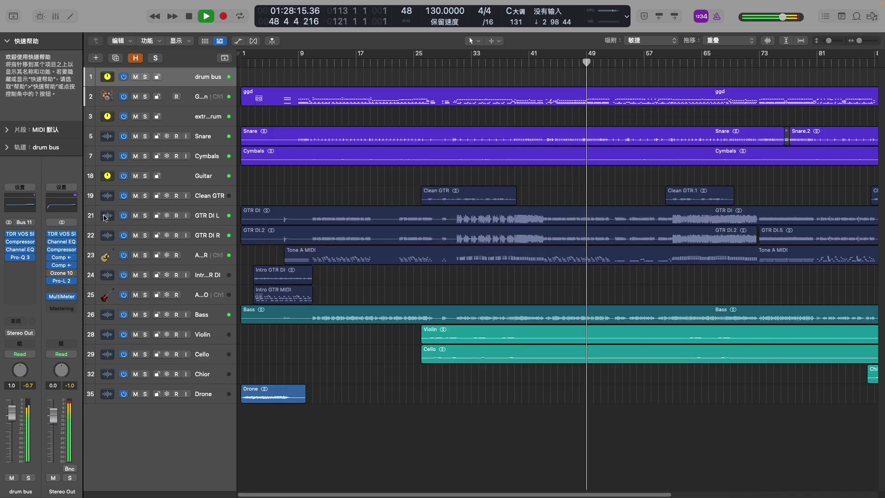
{"action": "left_click", "coordinate": [31, 258]}
{"action": "left_click", "coordinate": [55, 259]}
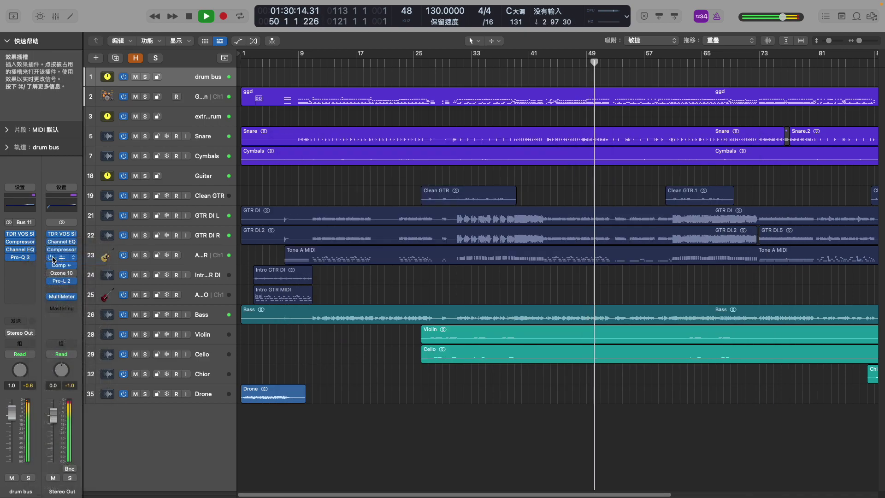
Open the ggd drum region in the piano roll and examine its MIDI notes up close
{"action": "double_click", "coordinate": [504, 95]}
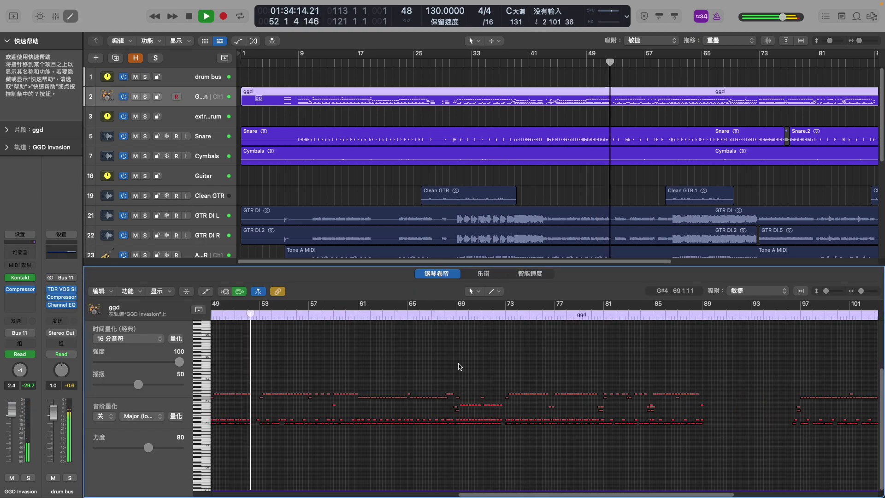
{"action": "scroll", "coordinate": [460, 366], "scroll_direction": "down", "scroll_amount": 5}
{"action": "key", "text": "super+Right"}
{"action": "key", "text": "super+Right"}
{"action": "key", "text": "super+Right"}
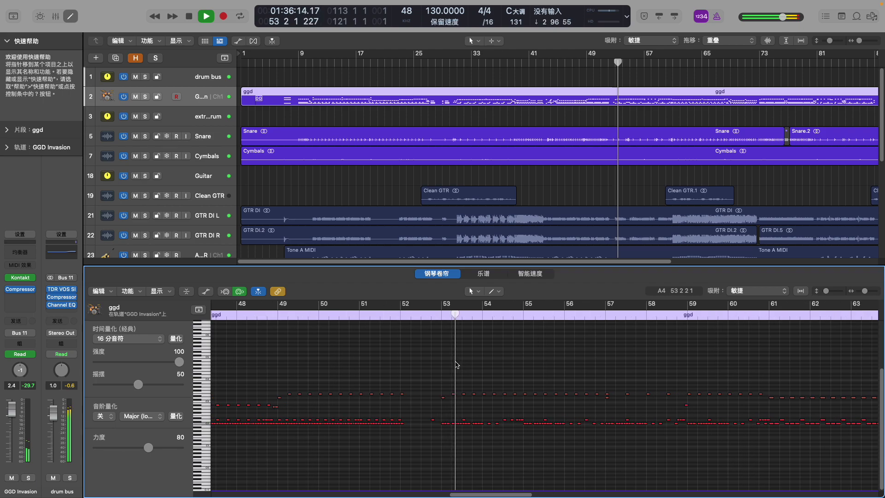
View the individual drum channels in the mixer, return to the arrangement and show the whole song with no region selected
{"action": "key", "text": "x"}
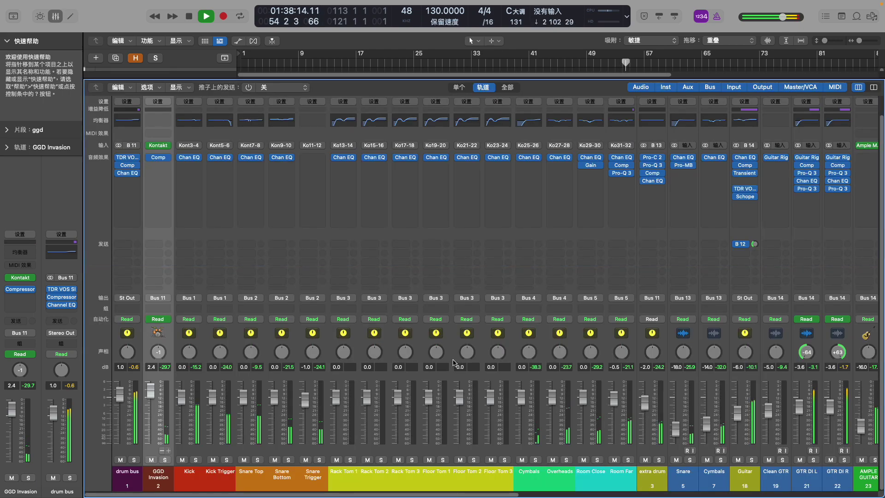
{"action": "key", "text": "x"}
{"action": "scroll", "coordinate": [454, 364], "scroll_direction": "down", "scroll_amount": 3}
{"action": "left_click", "coordinate": [450, 422]}
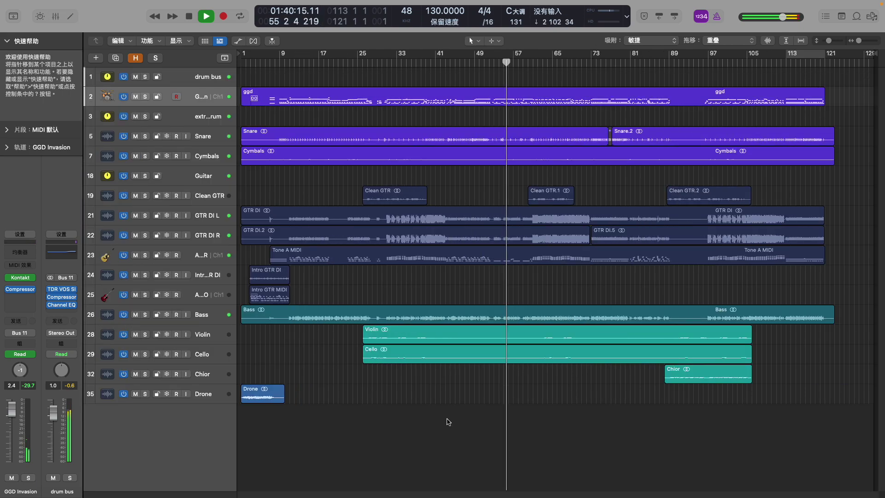
Inspect the Pro-C 2, Pro-Q 3, Compressor and Channel EQ plug-ins on the extra drum track and close their windows
{"action": "left_click", "coordinate": [222, 117]}
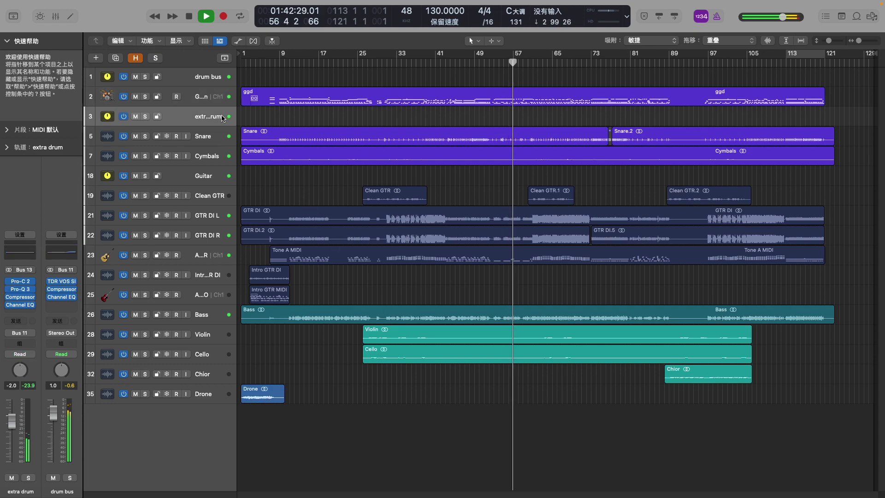
{"action": "left_click", "coordinate": [20, 281]}
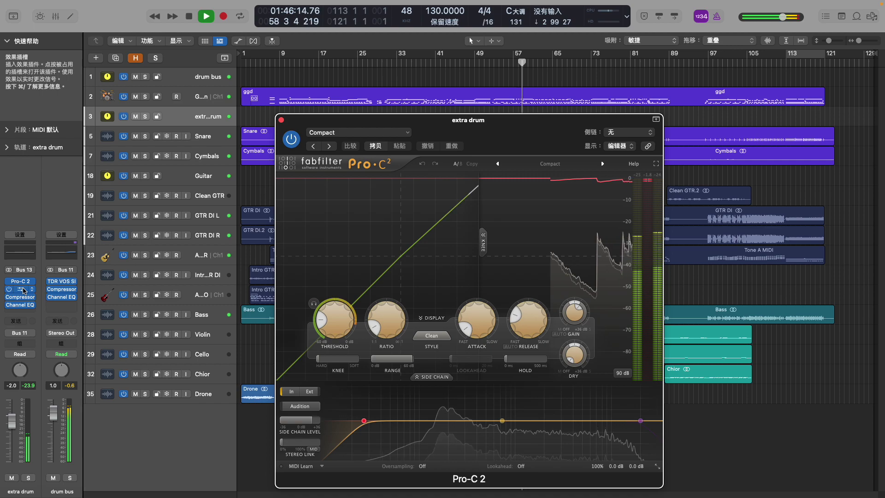
{"action": "left_click", "coordinate": [24, 290]}
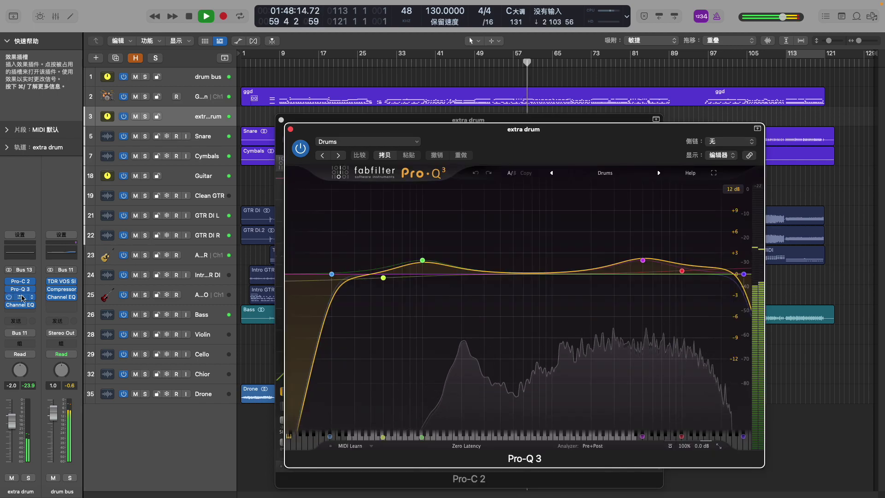
{"action": "left_click", "coordinate": [21, 298]}
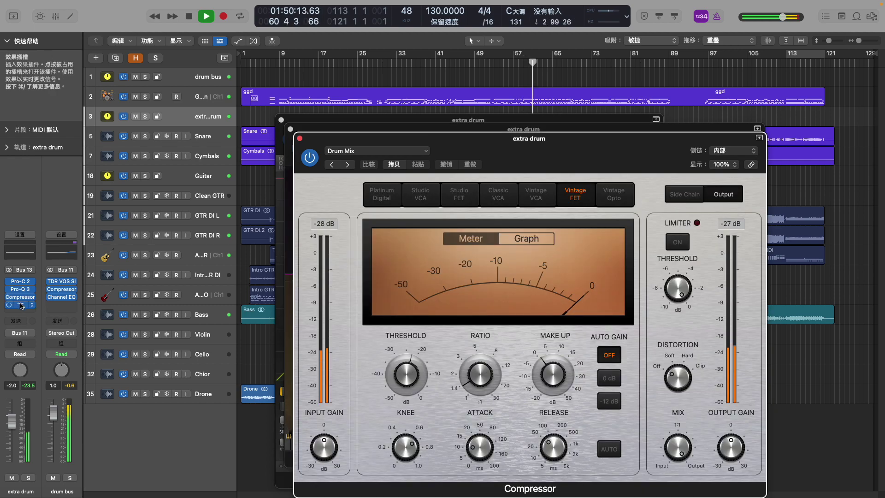
{"action": "left_click", "coordinate": [22, 305]}
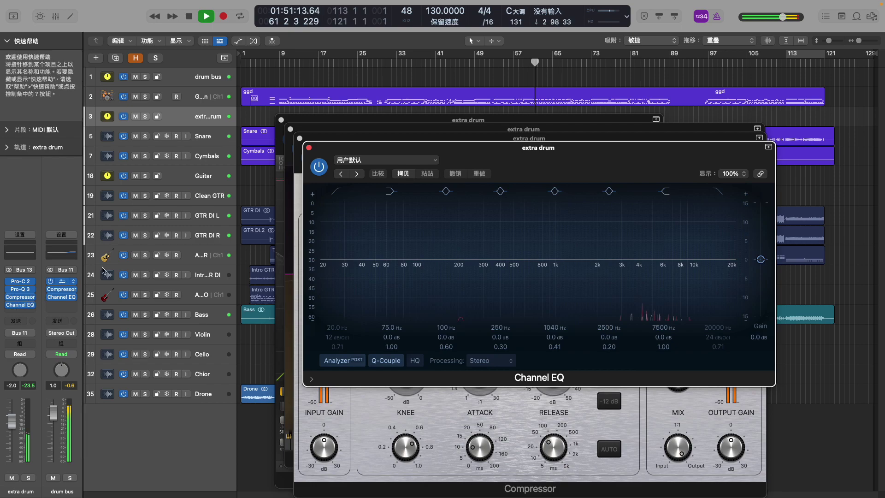
{"action": "left_click", "coordinate": [309, 147]}
{"action": "left_click", "coordinate": [300, 138]}
{"action": "left_click", "coordinate": [290, 129]}
{"action": "left_click", "coordinate": [281, 120]}
Open the mixer and look across the channel strips from the individual drum channels to the buses and Stereo Out
{"action": "key", "text": "x"}
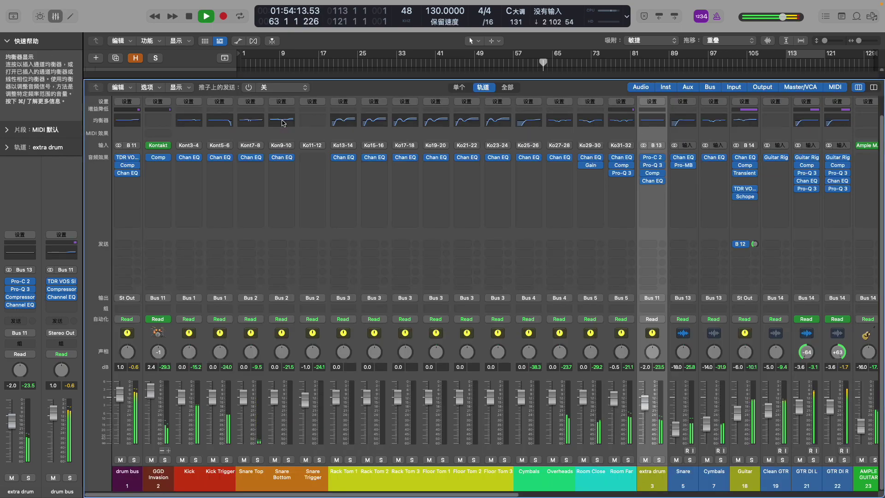
{"action": "scroll", "coordinate": [308, 255], "scroll_direction": "right", "scroll_amount": 10}
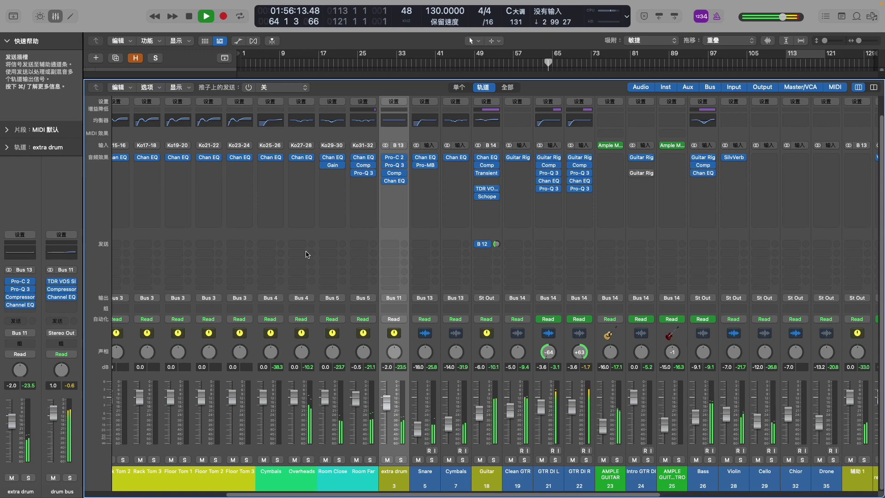
{"action": "scroll", "coordinate": [308, 254], "scroll_direction": "left", "scroll_amount": 10}
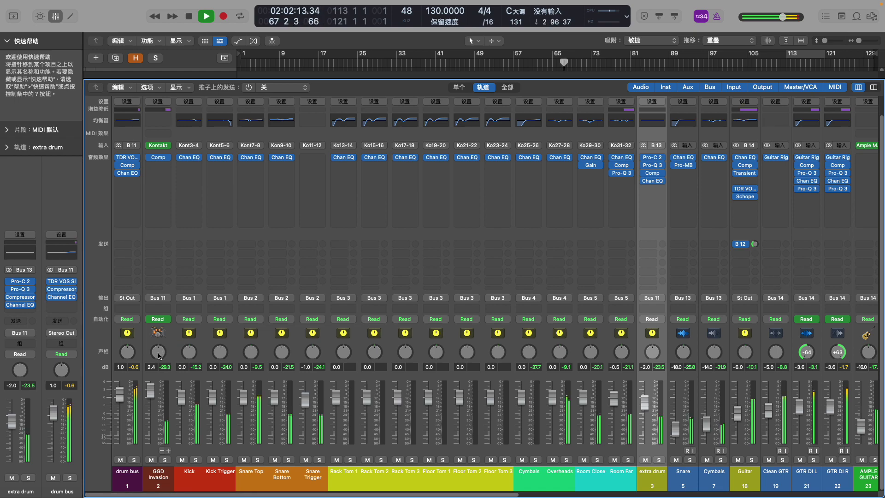
{"action": "scroll", "coordinate": [318, 233], "scroll_direction": "right", "scroll_amount": 15}
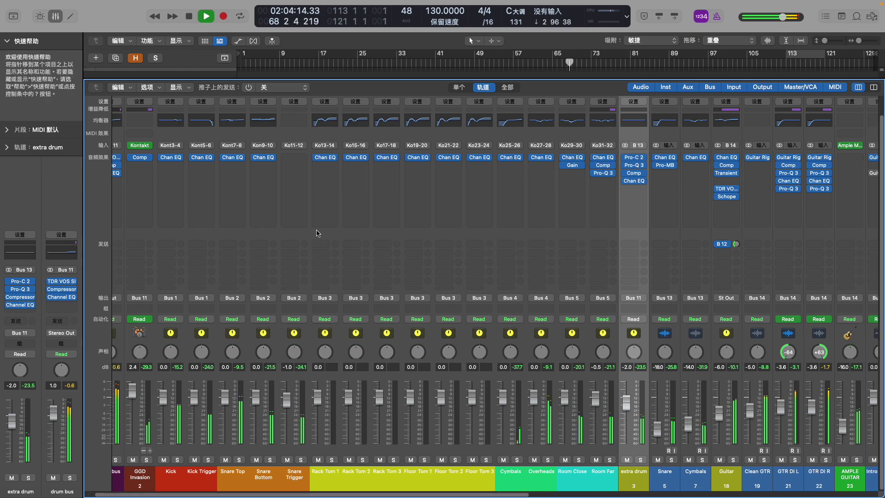
{"action": "scroll", "coordinate": [316, 233], "scroll_direction": "right", "scroll_amount": 8}
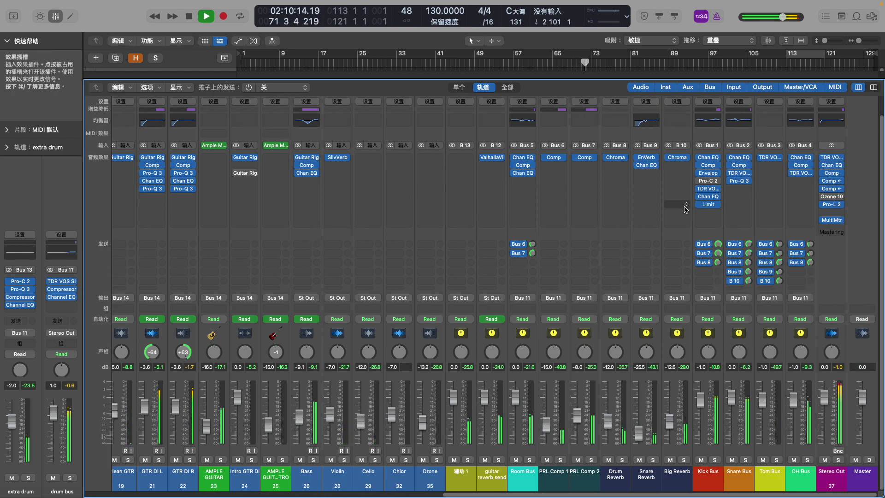
Inspect the Kick Bus plug-ins: both Channel EQs, Compressor, Enveloper, TDR VOS SlickEQ and Limiter
{"action": "left_click", "coordinate": [708, 158]}
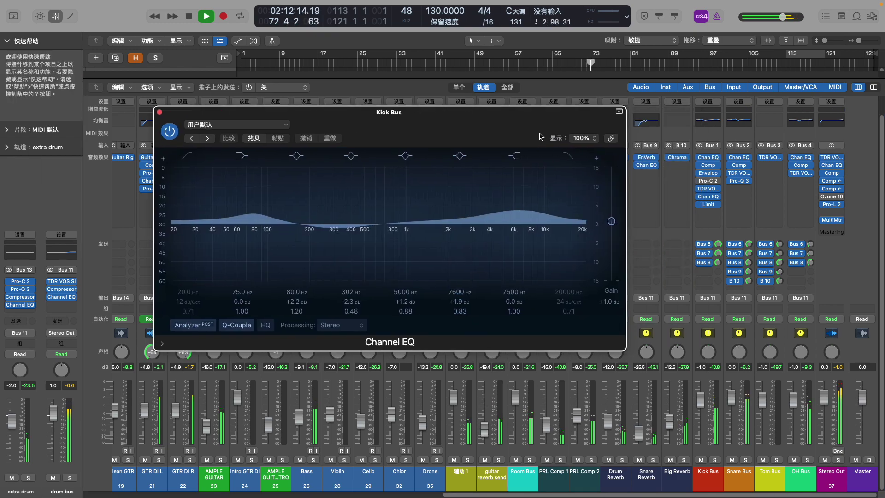
{"action": "left_click", "coordinate": [709, 166]}
{"action": "left_click", "coordinate": [712, 173]}
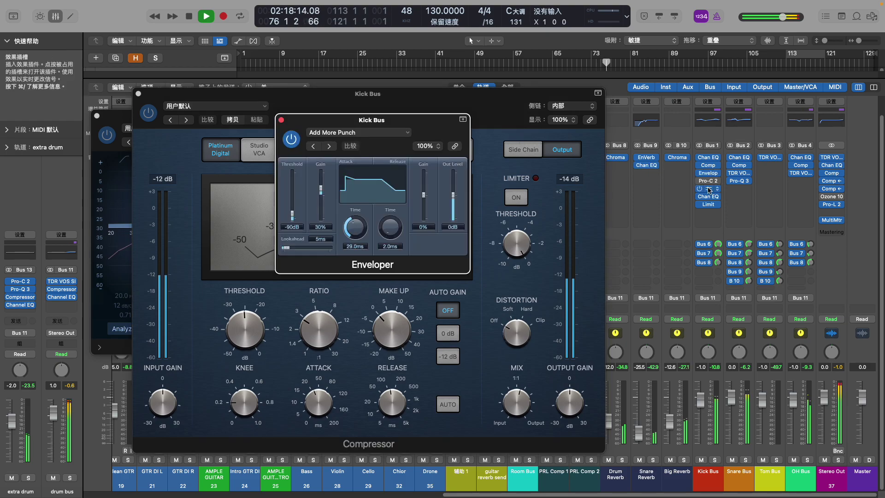
{"action": "left_click", "coordinate": [710, 189]}
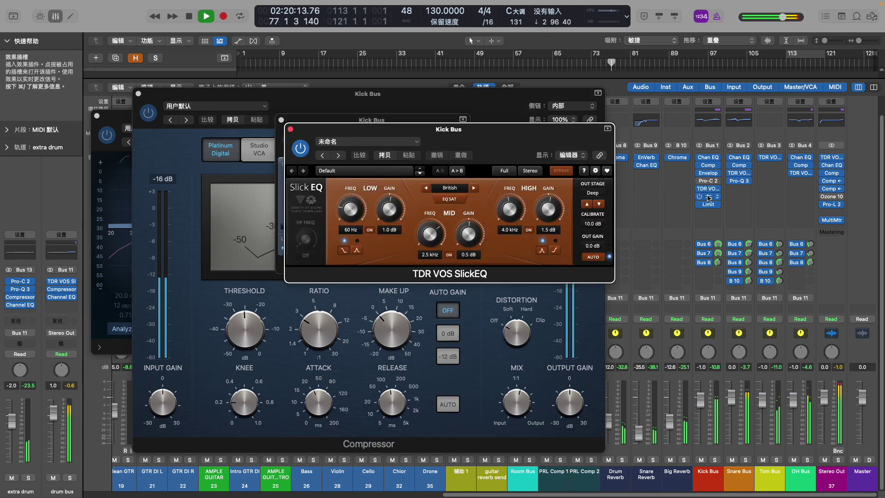
{"action": "left_click", "coordinate": [709, 197]}
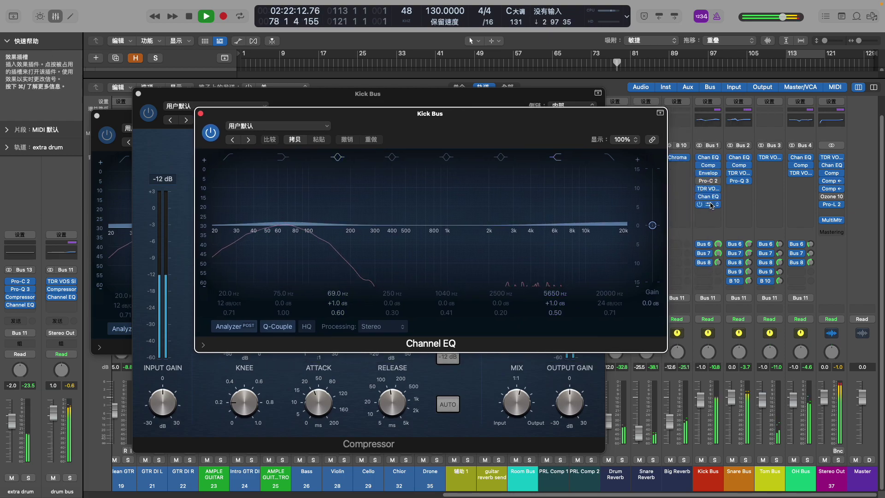
{"action": "left_click", "coordinate": [709, 205]}
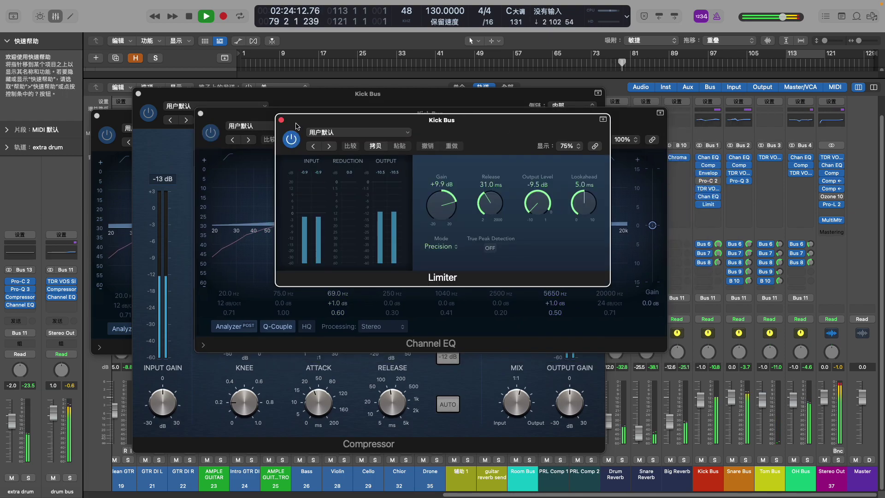
Close all the Kick Bus plug-in windows
{"action": "left_click", "coordinate": [201, 115]}
{"action": "left_click", "coordinate": [202, 114]}
{"action": "left_click", "coordinate": [138, 94]}
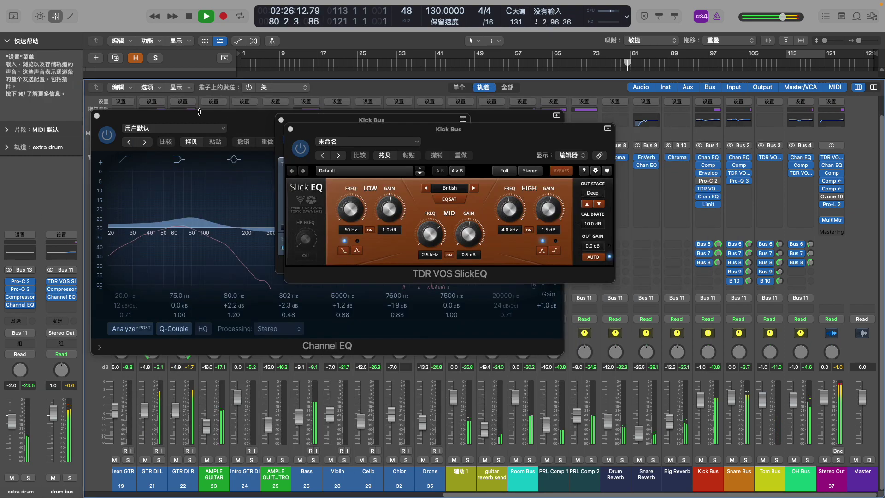
{"action": "left_click", "coordinate": [289, 129]}
{"action": "left_click", "coordinate": [281, 119]}
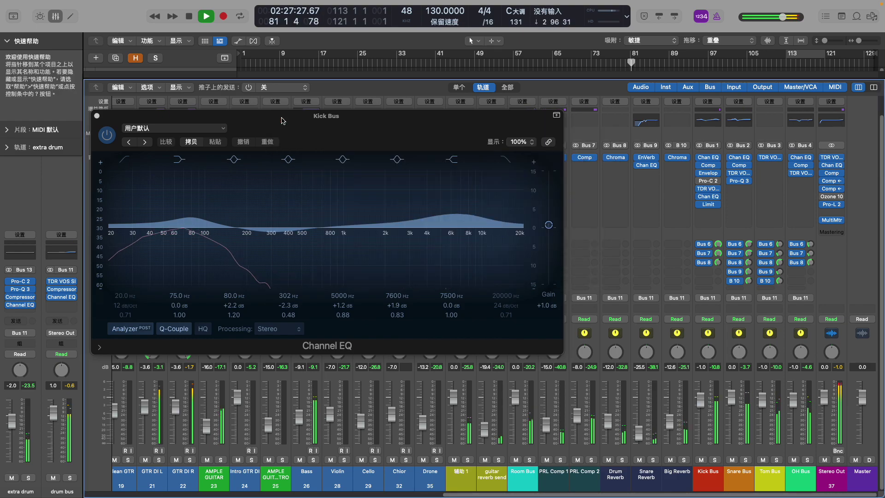
{"action": "left_click", "coordinate": [97, 116]}
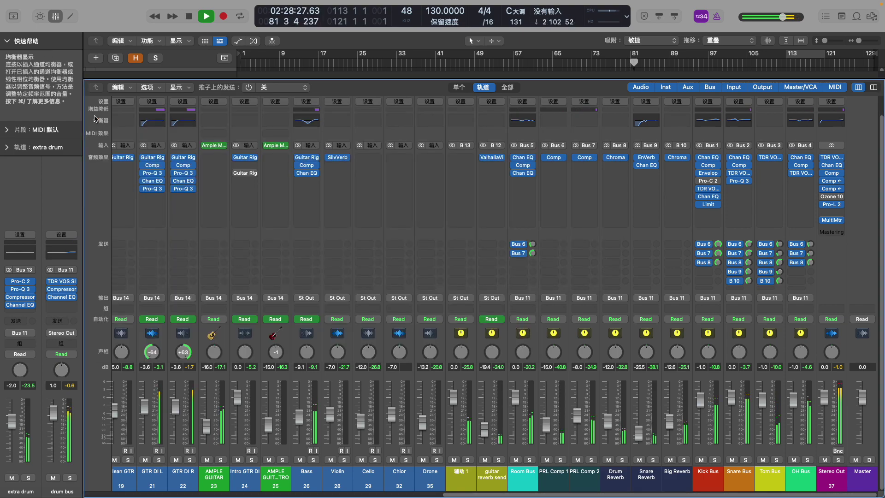
Inspect the Channel EQ, Compressor, TDR VOS SlickEQ and Pro-Q 3 on the Snare Bus and close their windows
{"action": "left_click", "coordinate": [740, 158]}
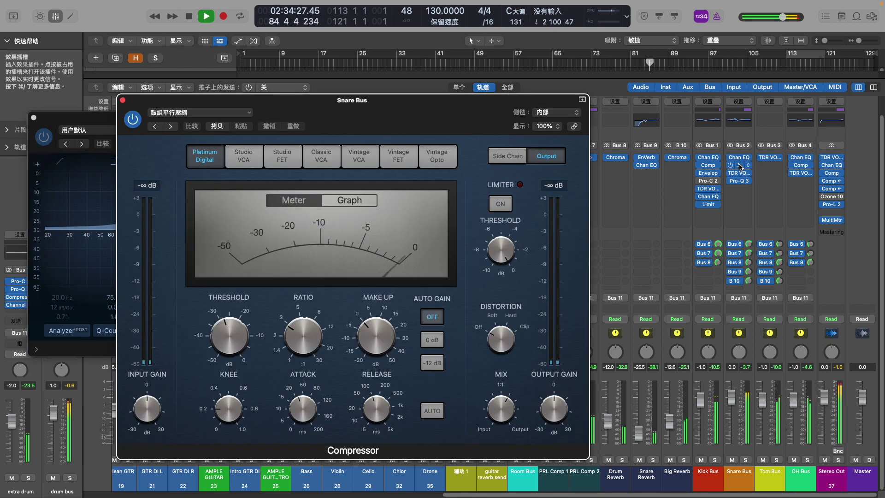
{"action": "left_click", "coordinate": [740, 166]}
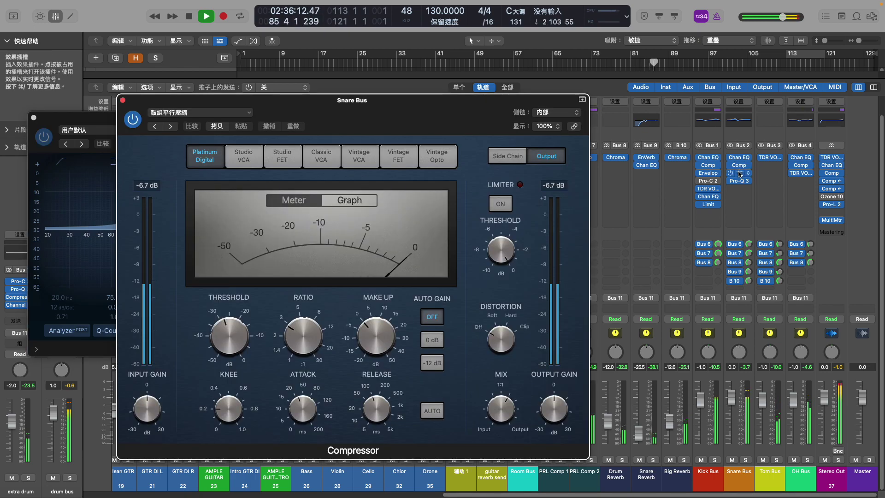
{"action": "left_click", "coordinate": [740, 174]}
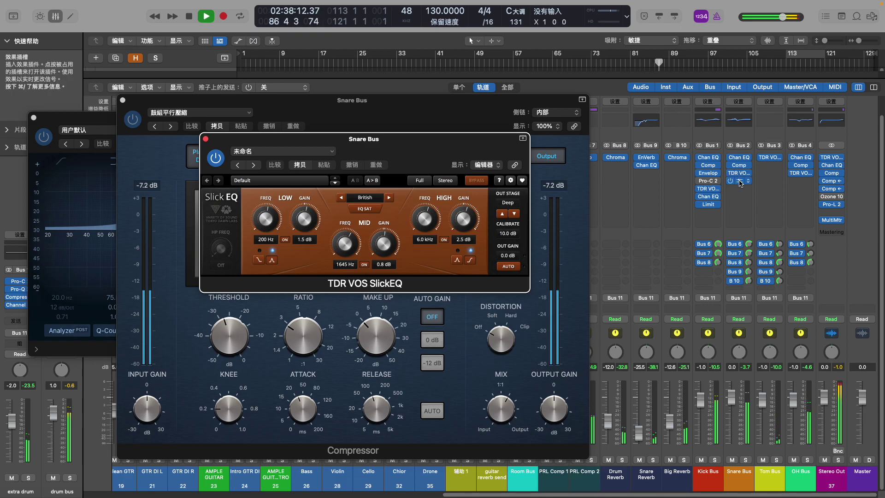
{"action": "left_click", "coordinate": [740, 181]}
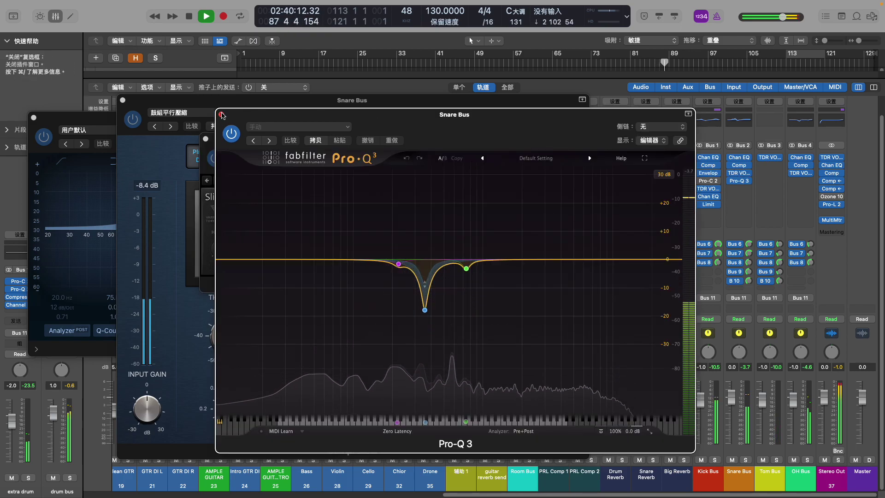
{"action": "left_click", "coordinate": [221, 115]}
{"action": "left_click", "coordinate": [195, 133]}
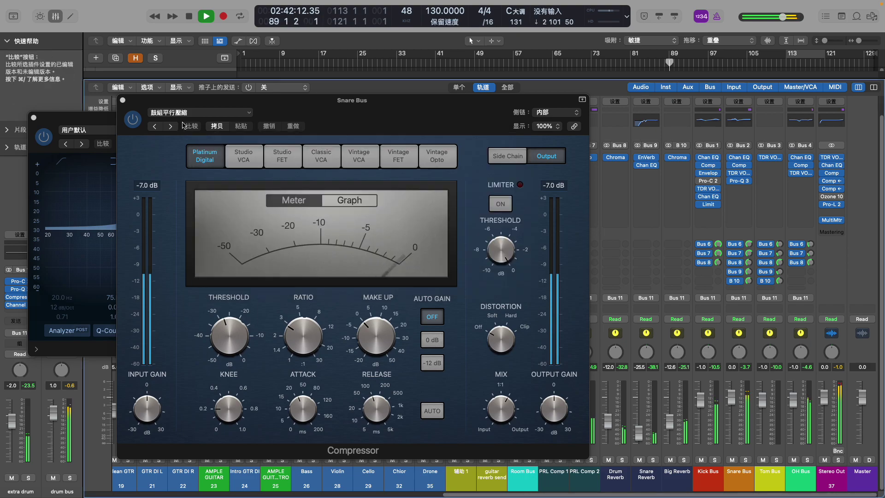
{"action": "left_click", "coordinate": [122, 100]}
{"action": "left_click", "coordinate": [34, 117]}
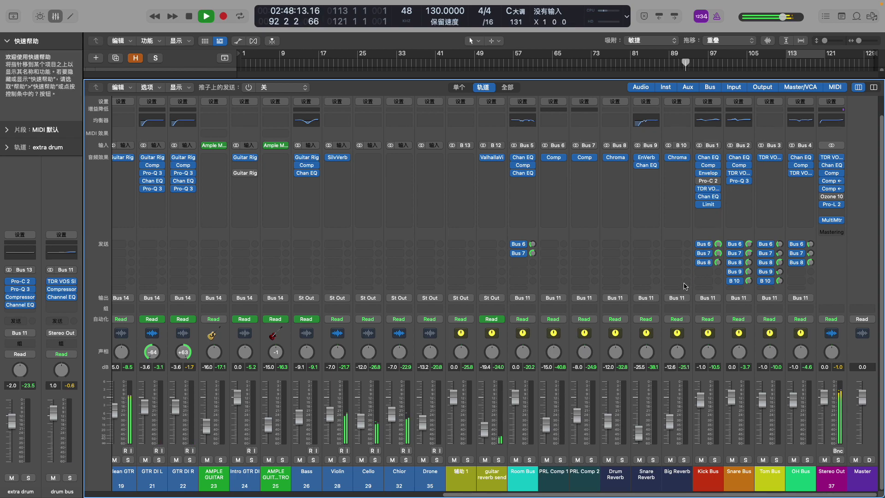
View the mixer channels back to the drum bus and return to the arrangement
{"action": "scroll", "coordinate": [684, 286], "scroll_direction": "left", "scroll_amount": 10}
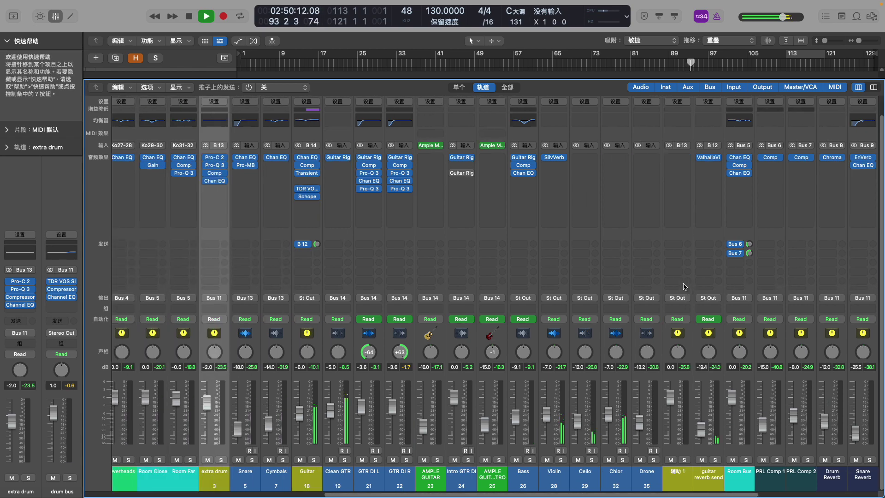
{"action": "scroll", "coordinate": [684, 287], "scroll_direction": "left", "scroll_amount": 5}
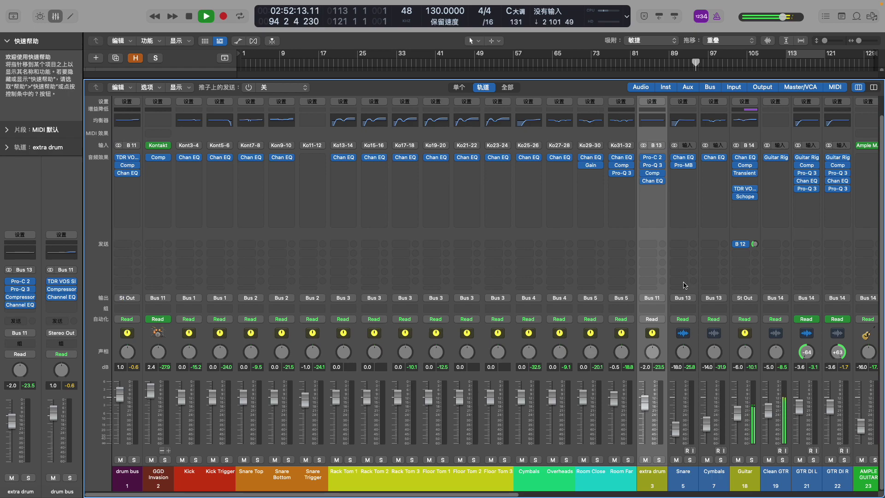
{"action": "key", "text": "x"}
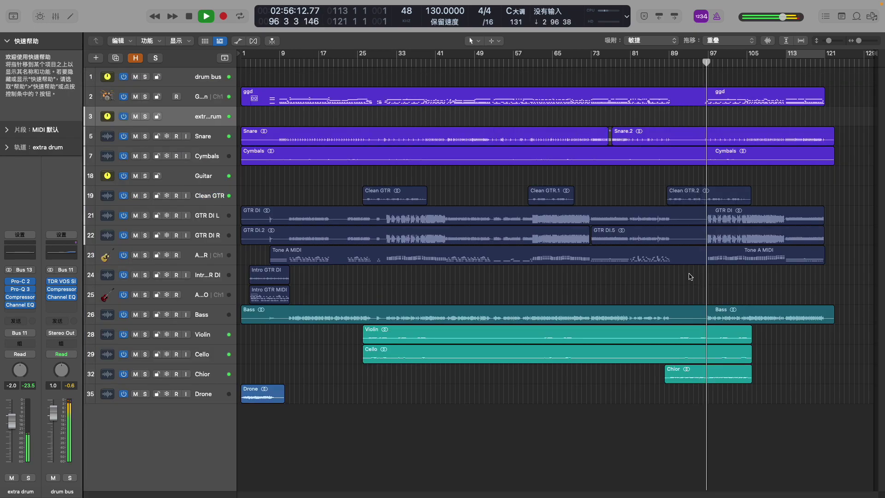
Reopen the mixer, inspect the TDR VOS SlickEQ on the Tom Bus and close its window
{"action": "key", "text": "x"}
{"action": "scroll", "coordinate": [687, 279], "scroll_direction": "right", "scroll_amount": 5}
{"action": "scroll", "coordinate": [685, 280], "scroll_direction": "right", "scroll_amount": 3}
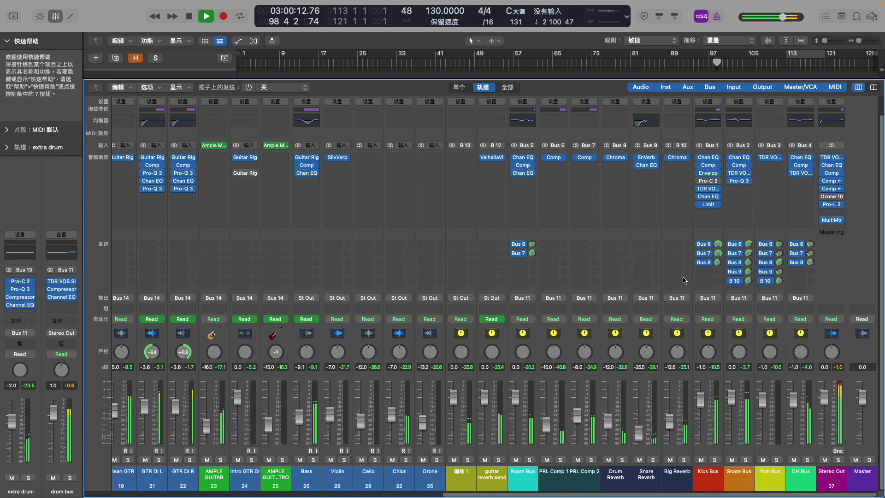
{"action": "left_click", "coordinate": [770, 157]}
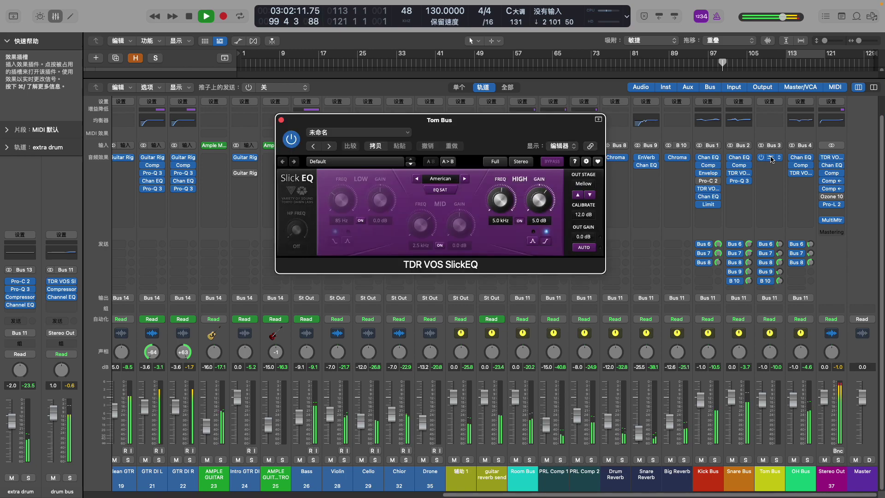
{"action": "left_click", "coordinate": [281, 120]}
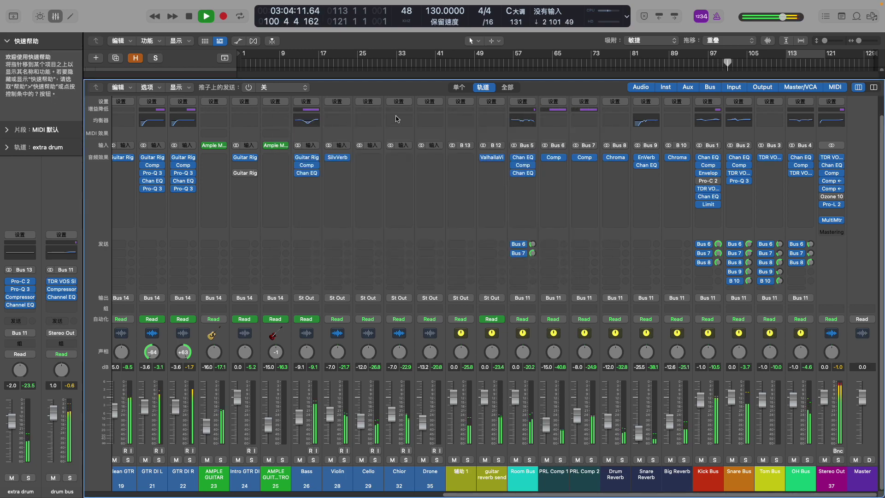
Inspect the Channel EQ, Compressor and TDR VOS SlickEQ plug-ins on the OH Bus
{"action": "left_click", "coordinate": [802, 159]}
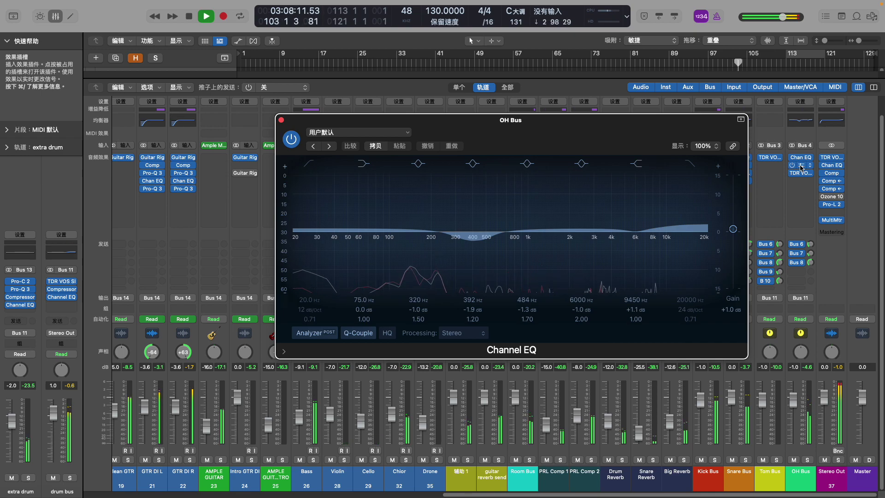
{"action": "left_click", "coordinate": [802, 166]}
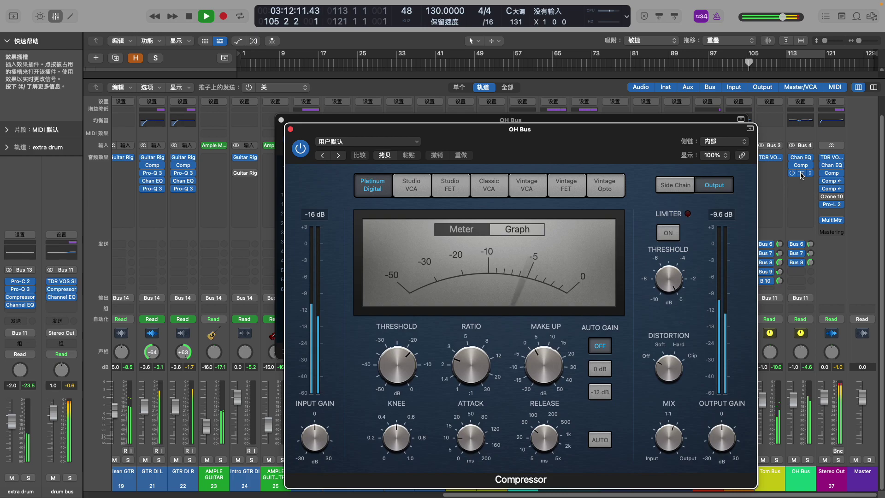
{"action": "left_click", "coordinate": [802, 174]}
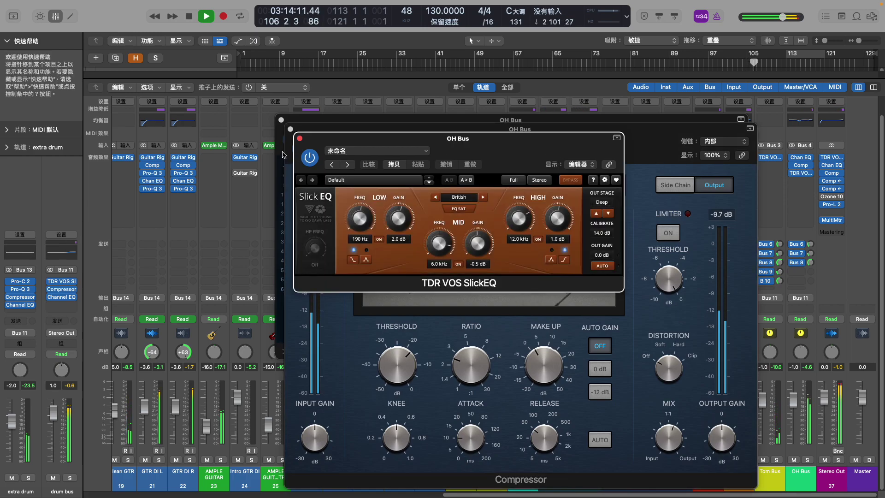
Close the OH Bus plug-in windows and hide the mixer to return to the arrangement
{"action": "left_click", "coordinate": [299, 138]}
{"action": "left_click", "coordinate": [291, 129]}
{"action": "left_click", "coordinate": [281, 120]}
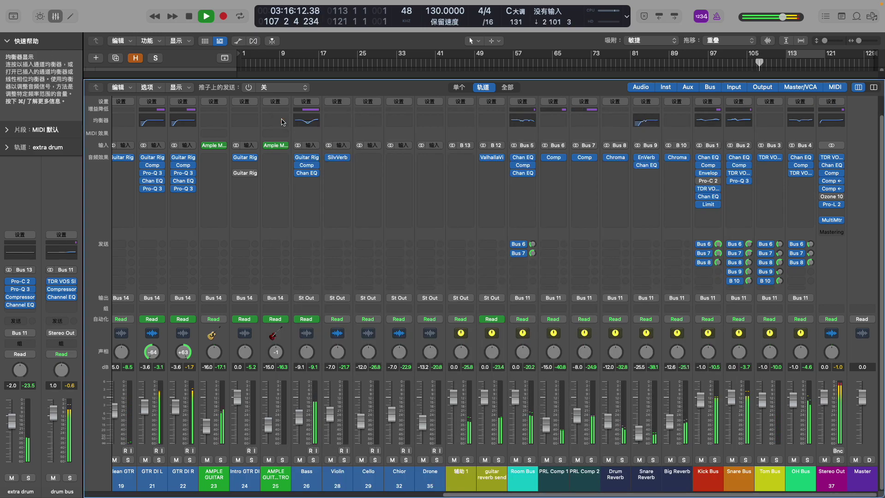
{"action": "key", "text": "x"}
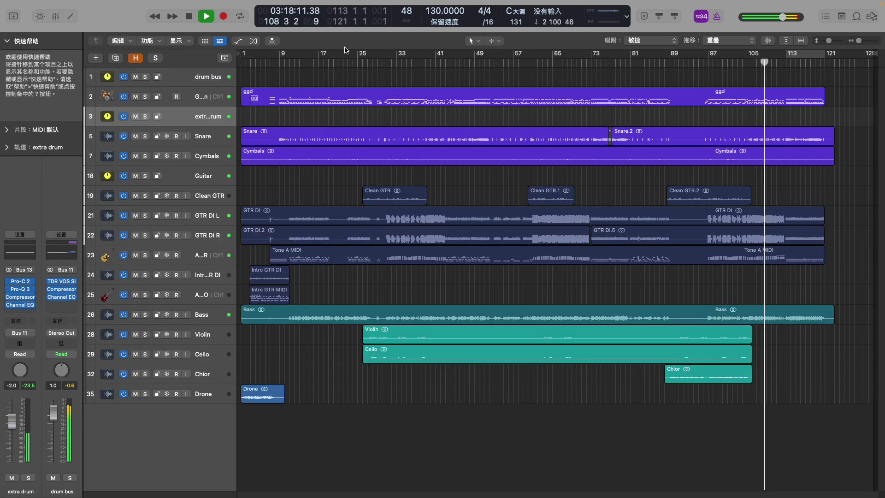
Select the drum bus track and inspect the TDR VOS SlickEQ, Channel EQ and three Compressor plug-ins on the Stereo Out
{"action": "left_click", "coordinate": [222, 79]}
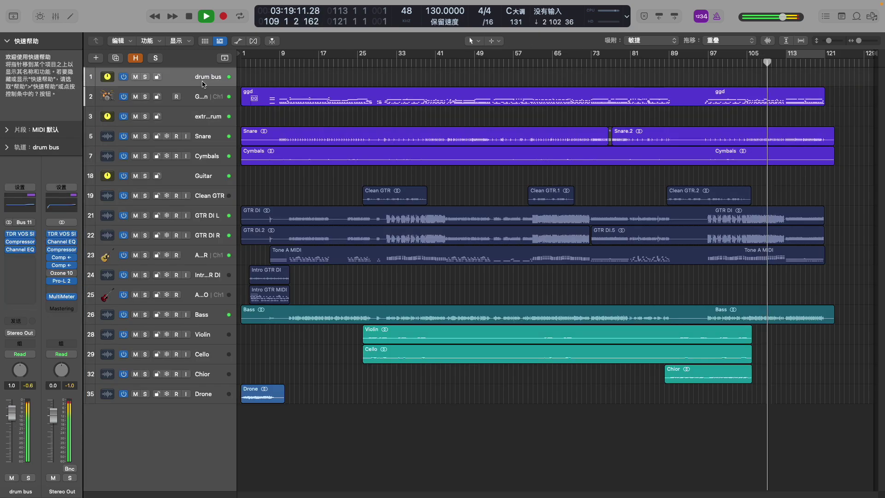
{"action": "left_click", "coordinate": [64, 236]}
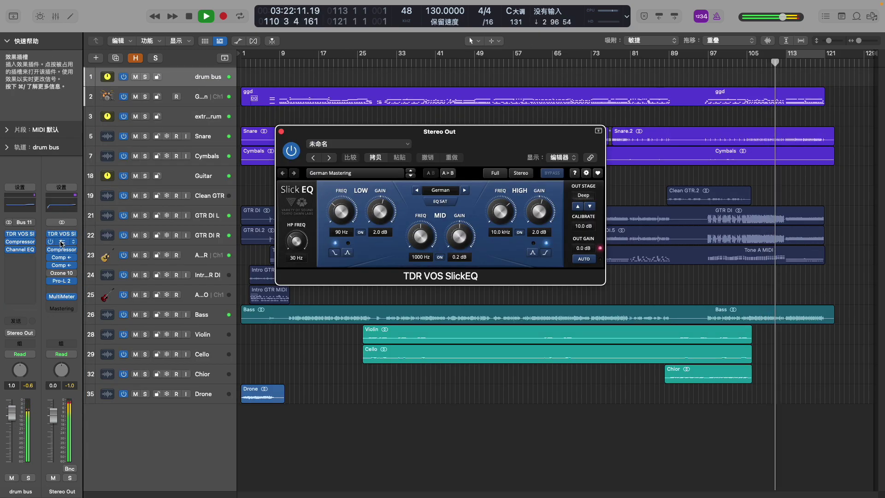
{"action": "left_click", "coordinate": [62, 242]}
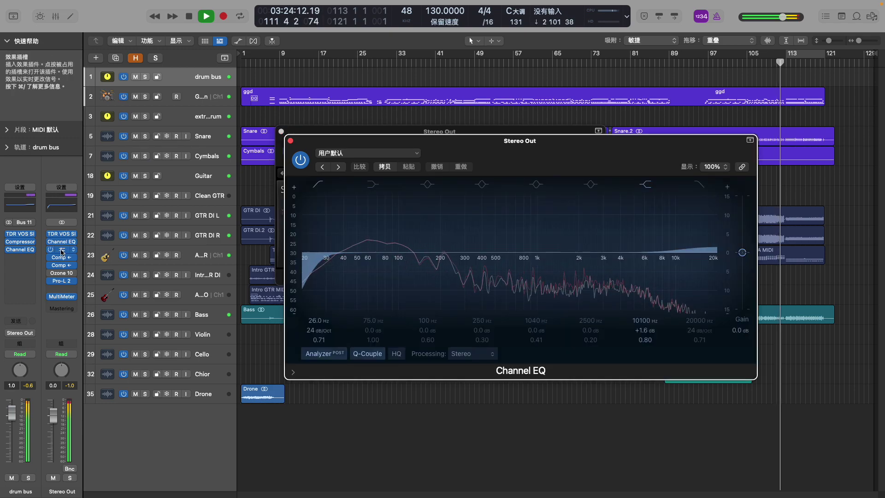
{"action": "left_click", "coordinate": [62, 252]}
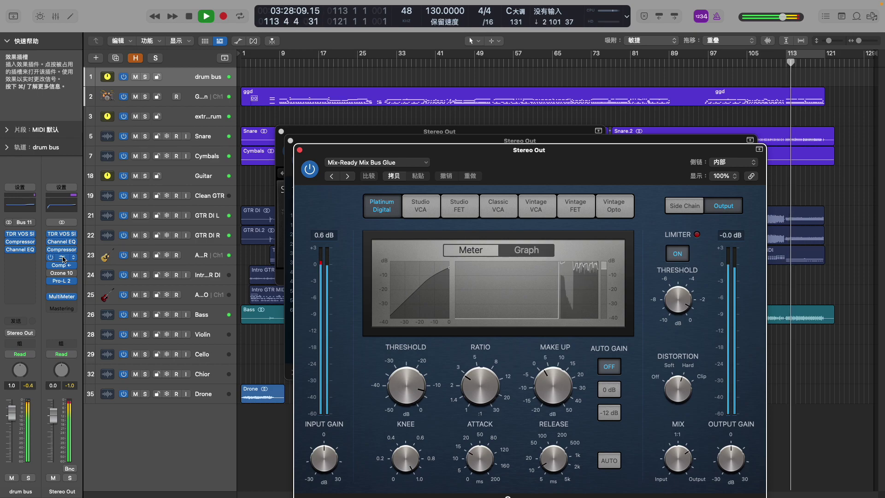
{"action": "left_click", "coordinate": [63, 258]}
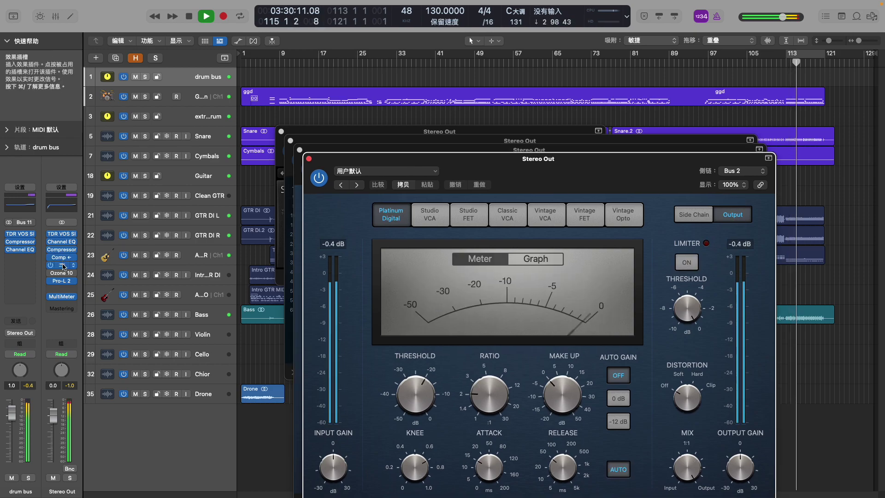
{"action": "left_click", "coordinate": [64, 266]}
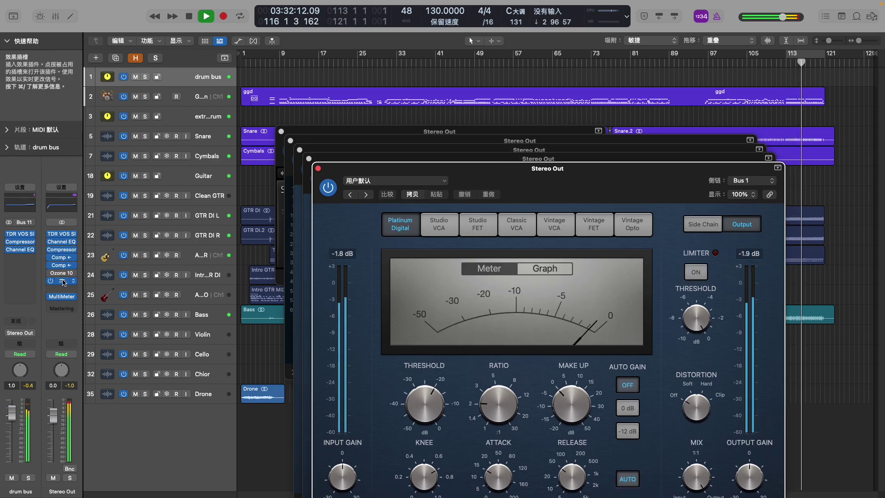
Inspect the Pro-L 2 limiter and the MultiMeter analyzer on the Stereo Out, and hide all open plug-in windows
{"action": "left_click", "coordinate": [63, 281]}
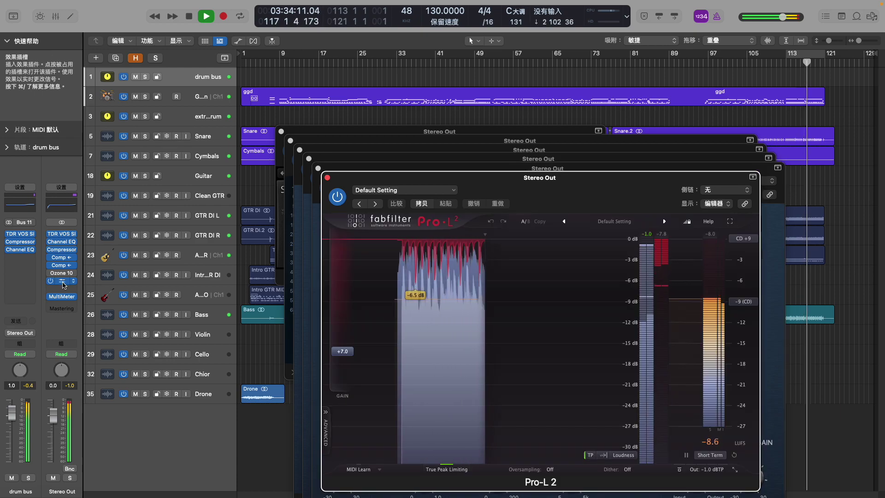
{"action": "left_click", "coordinate": [63, 297]}
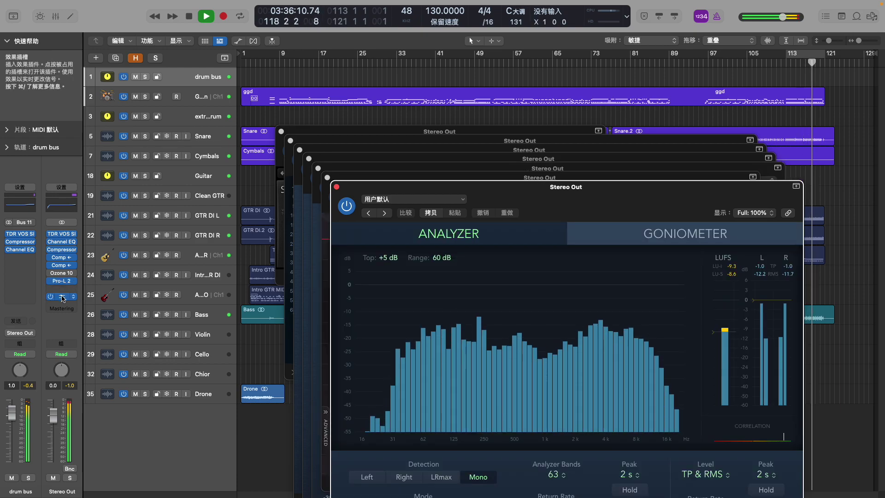
{"action": "left_click", "coordinate": [442, 476]}
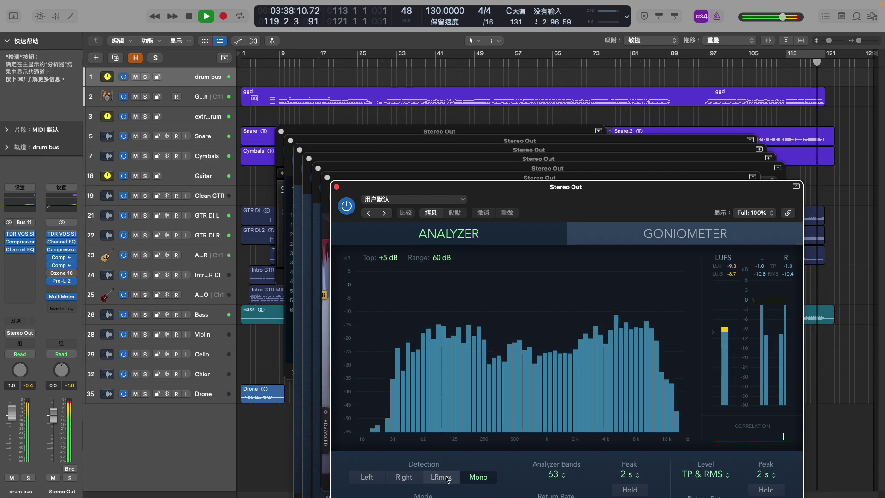
{"action": "key", "text": "v"}
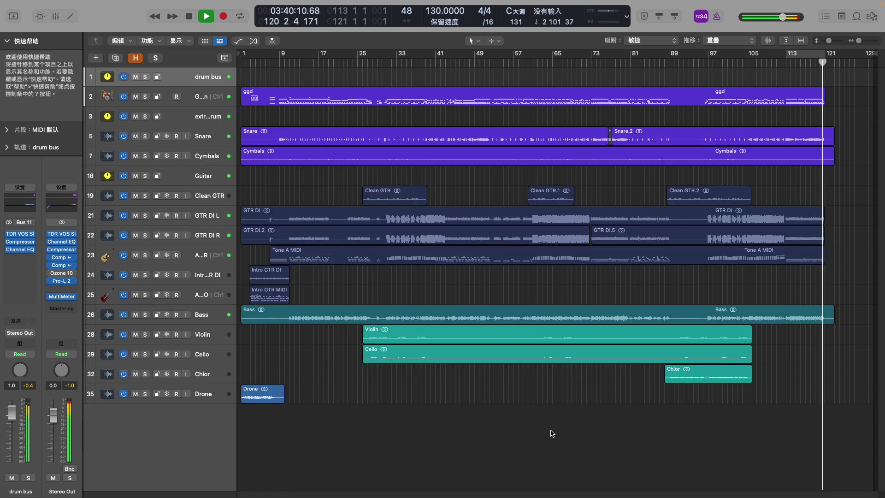